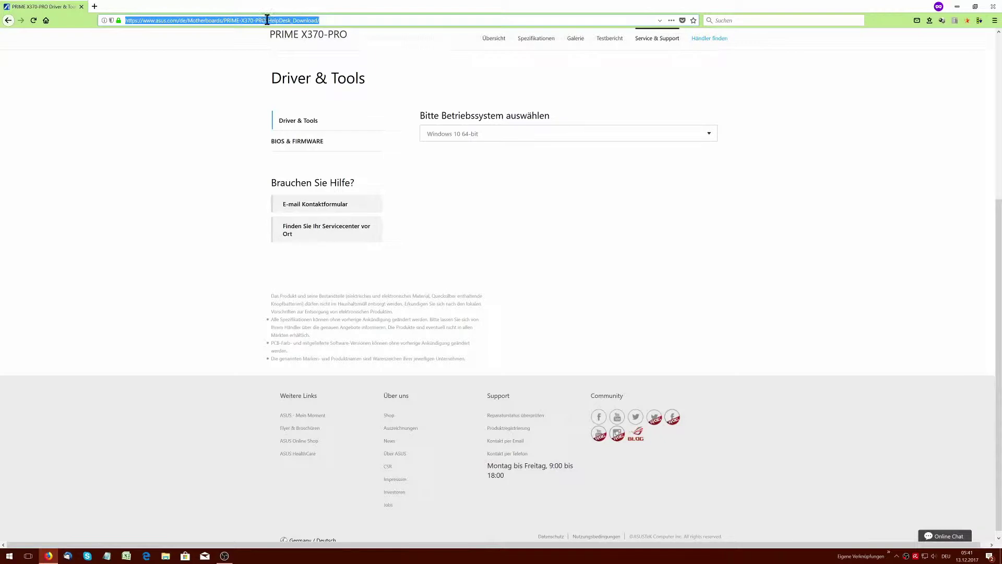
left_click_drag(263, 20, 136, 6)
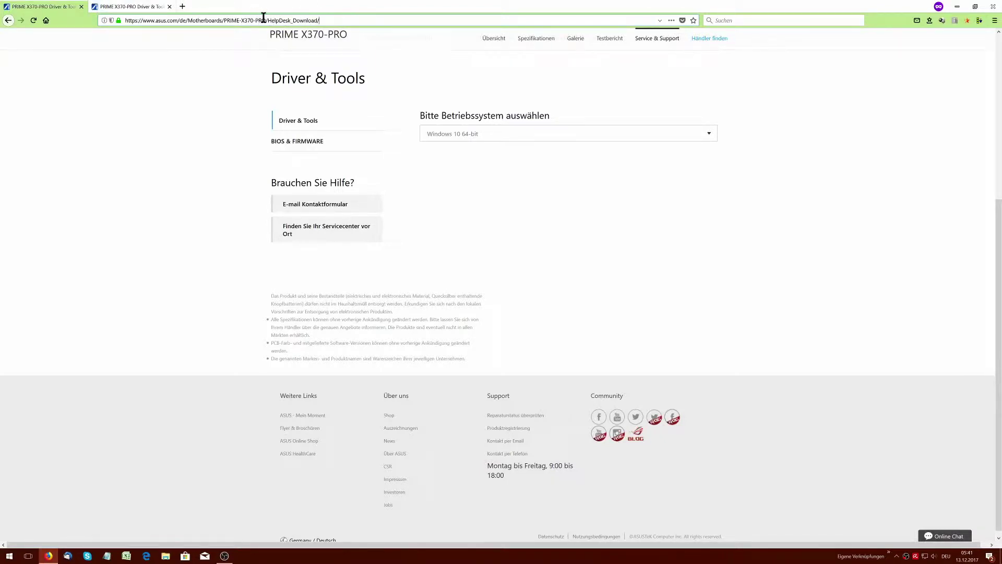
left_click_drag(265, 20, 126, 21)
right_click(147, 17)
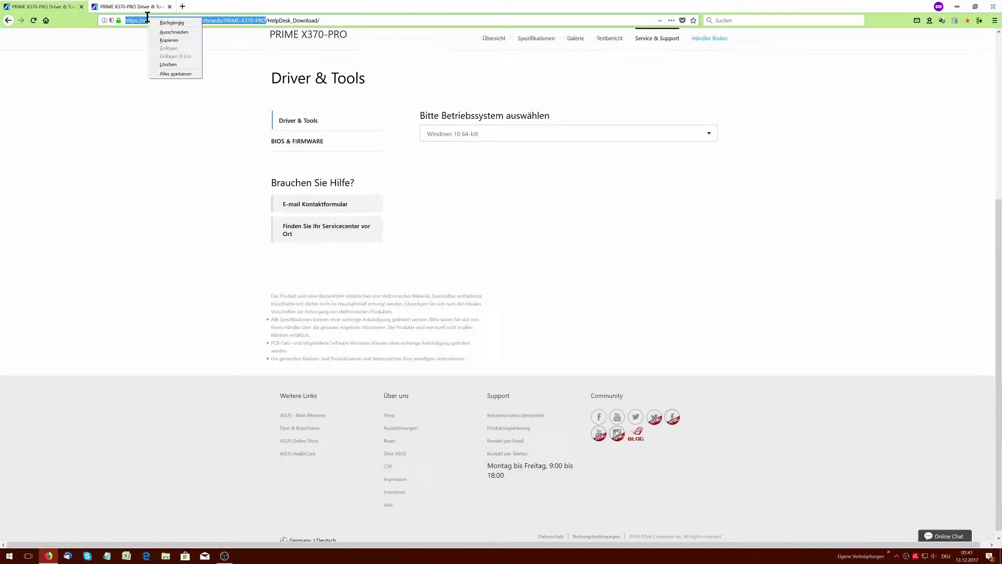
left_click(170, 41)
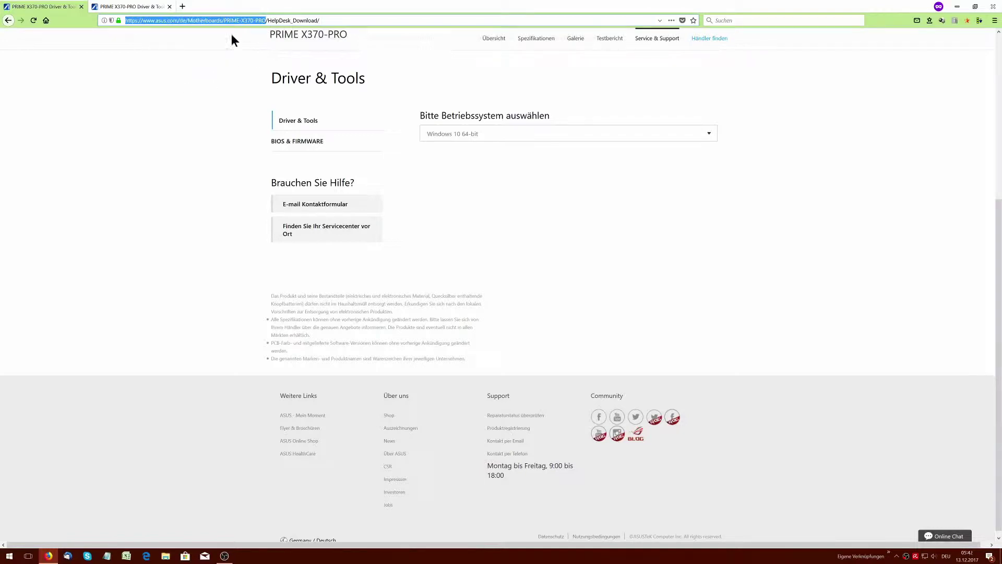
Step: Switch to Microsoft Edge and open the copied ASUS PRIME X370-PRO address
left_click(146, 555)
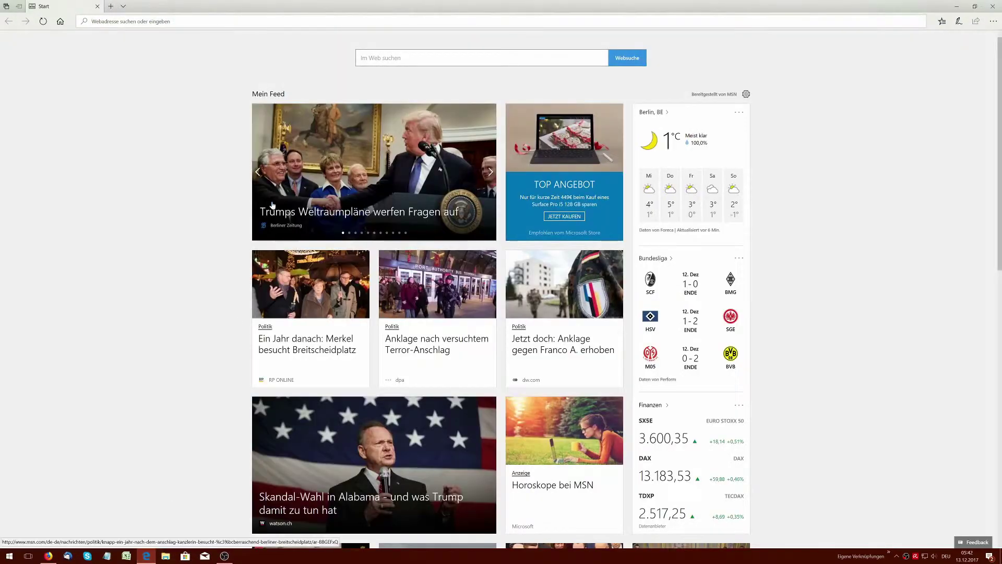
left_click(281, 22)
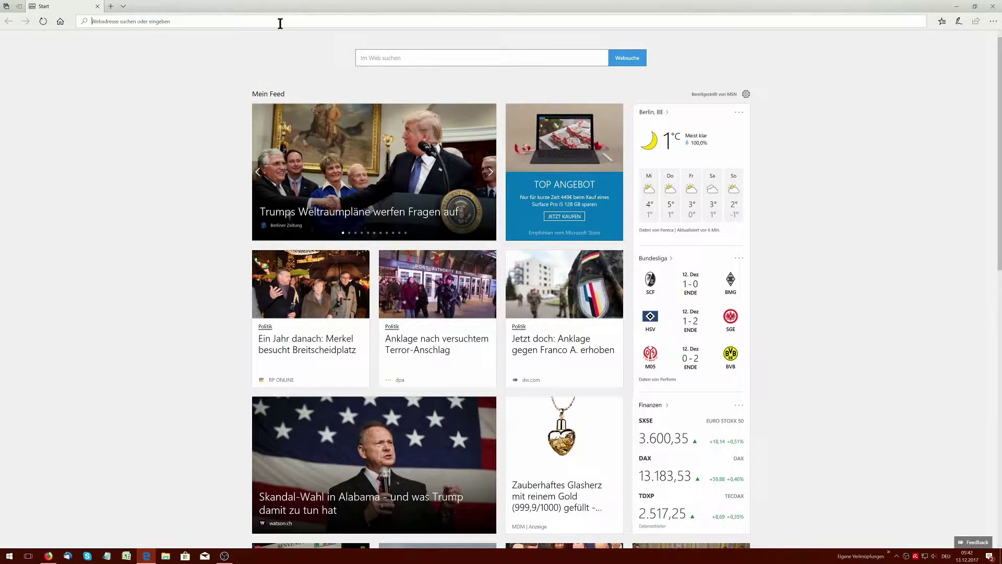
right_click(280, 21)
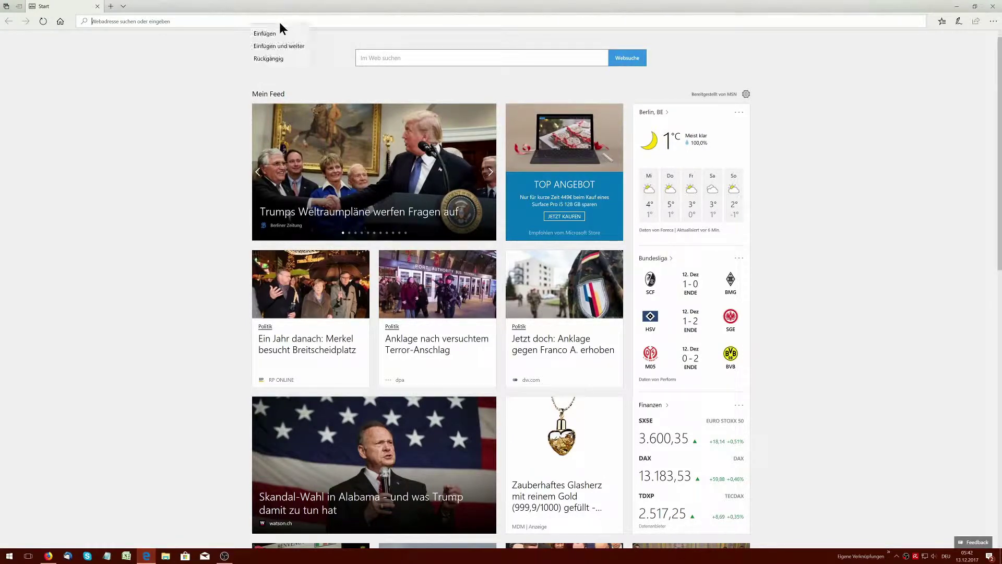
left_click(295, 48)
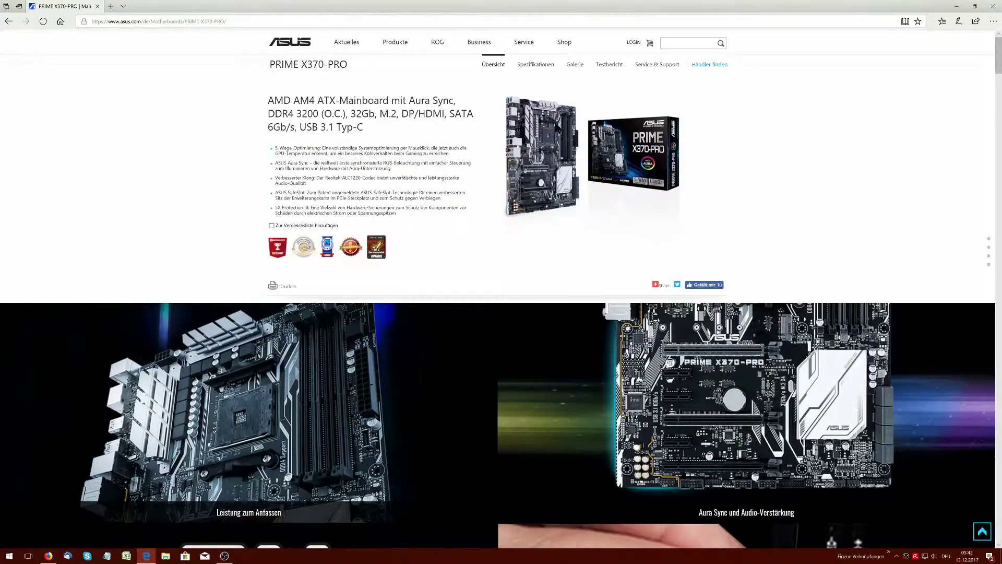
Step: Go to the board's driver and utility downloads under Service & Support and select Windows 10 64-bit as the operating system
left_click(664, 65)
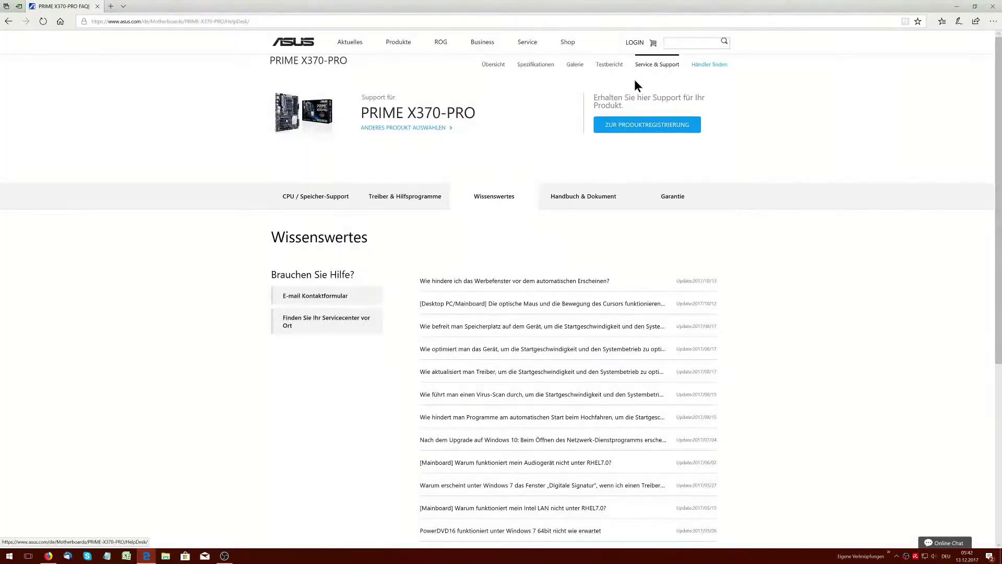
left_click(375, 197)
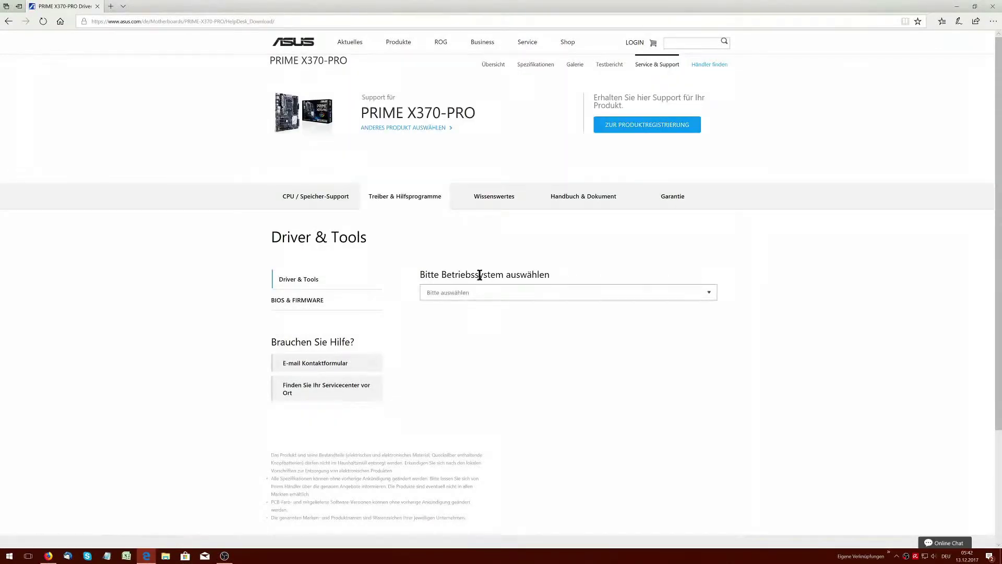
left_click(477, 291)
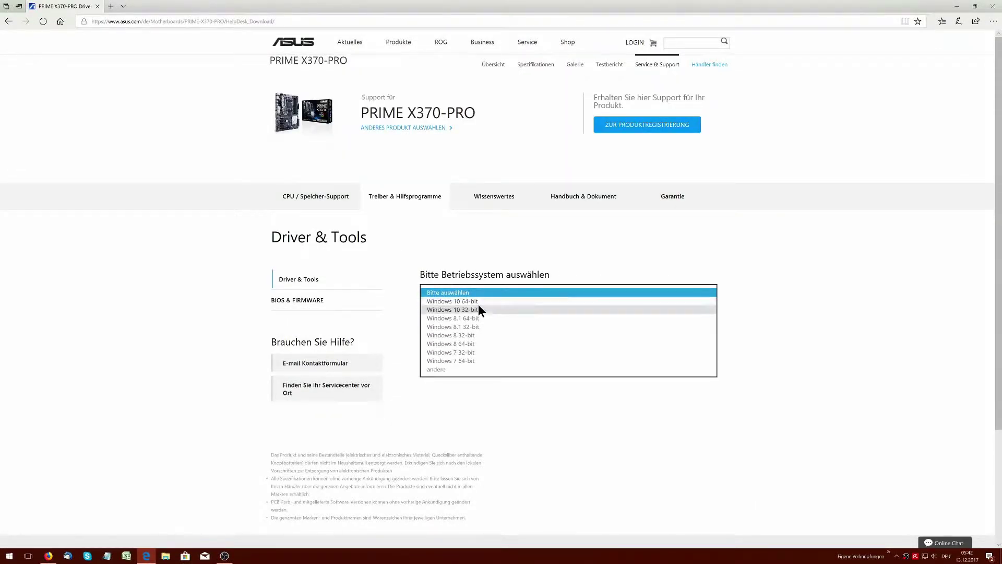
left_click(481, 302)
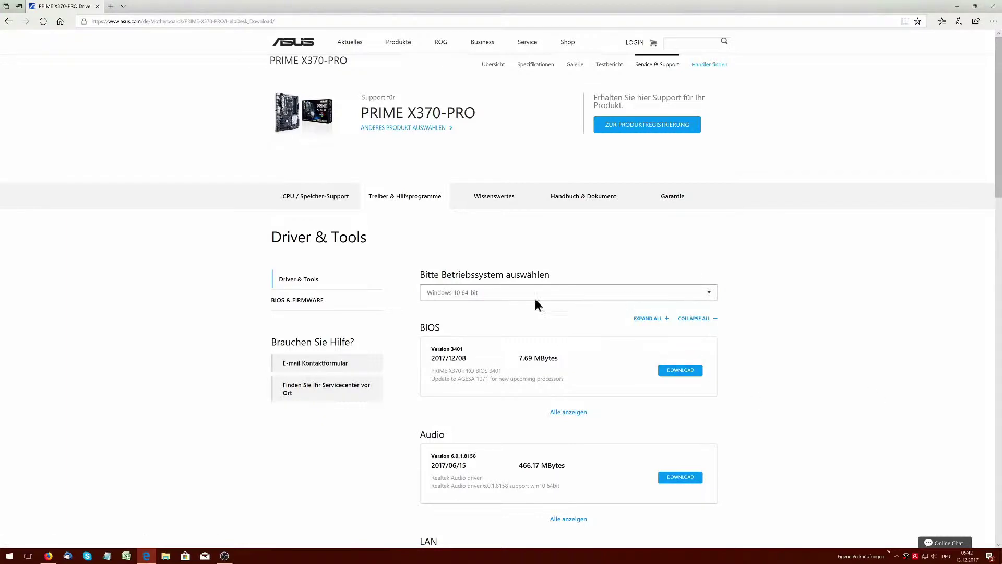
Step: Look through the Windows 10 64-bit download list, from the BIOS entry down to the Declaration of Conformity
scroll(732, 504, "down", 13)
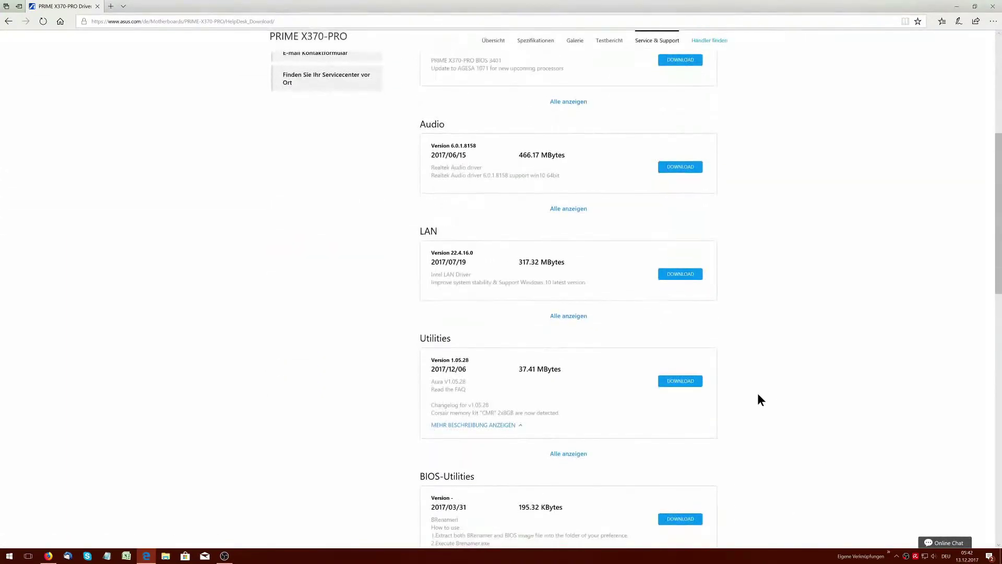
scroll(789, 375, "down", 6)
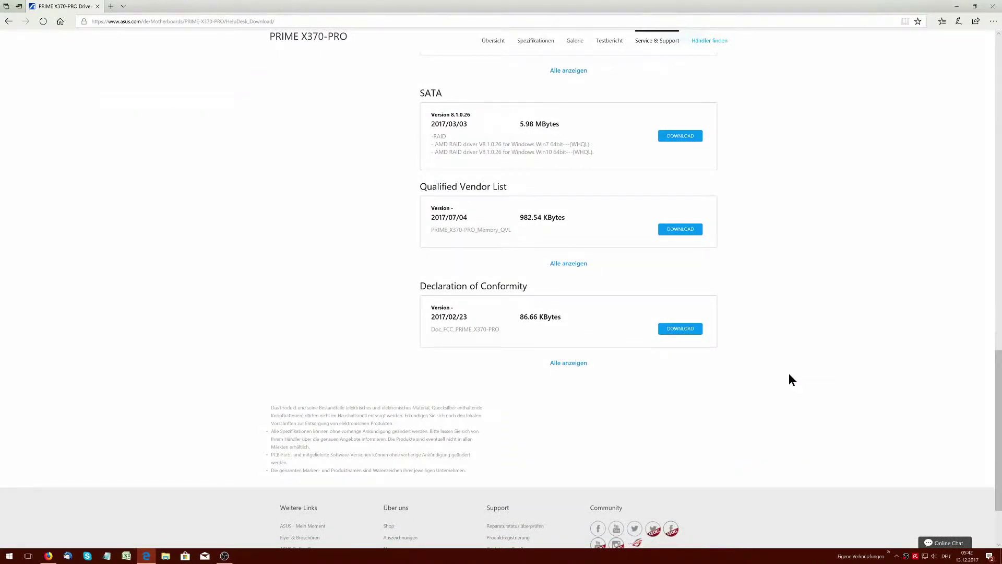
scroll(789, 375, "up", 9)
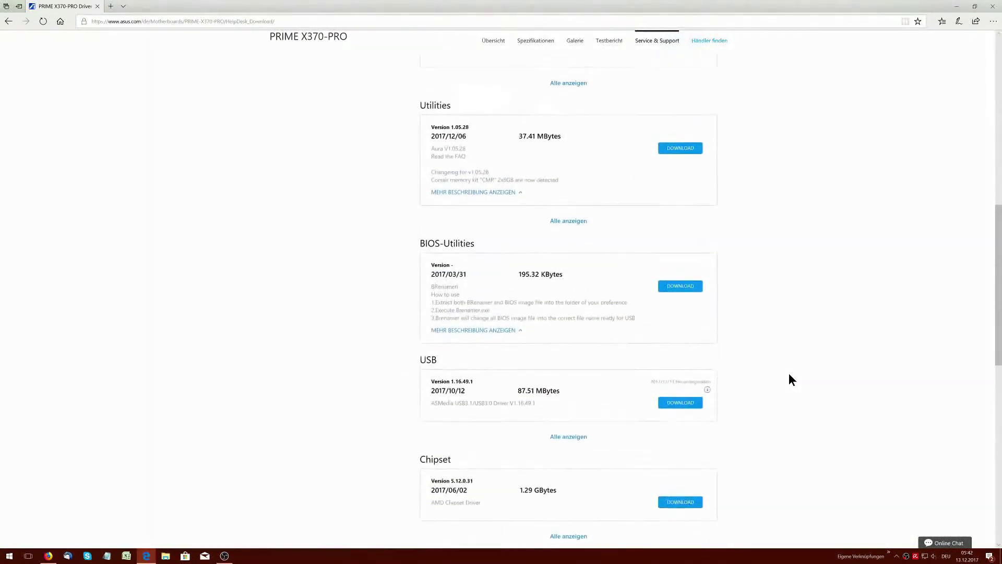
scroll(792, 379, "up", 2)
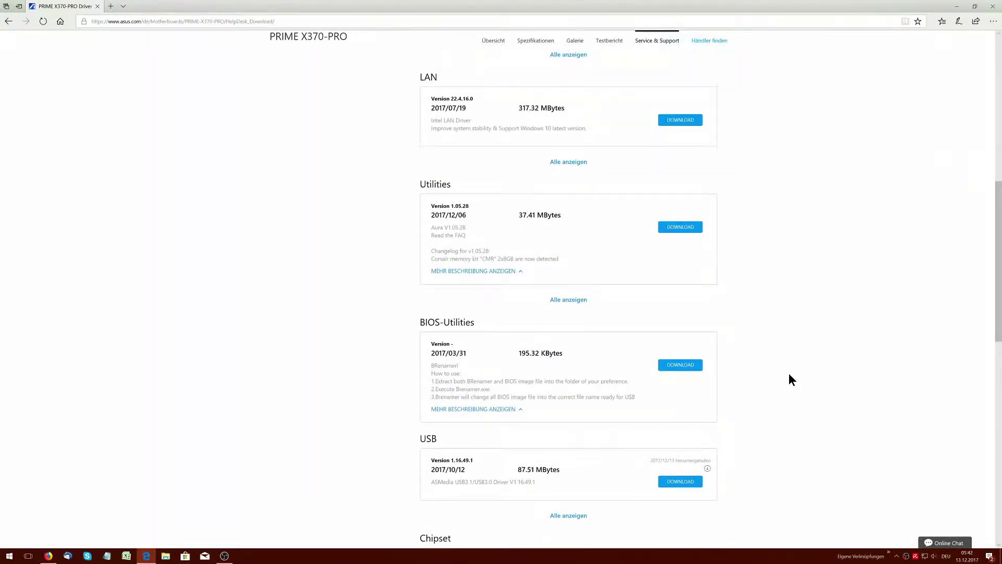
scroll(791, 380, "up", 3)
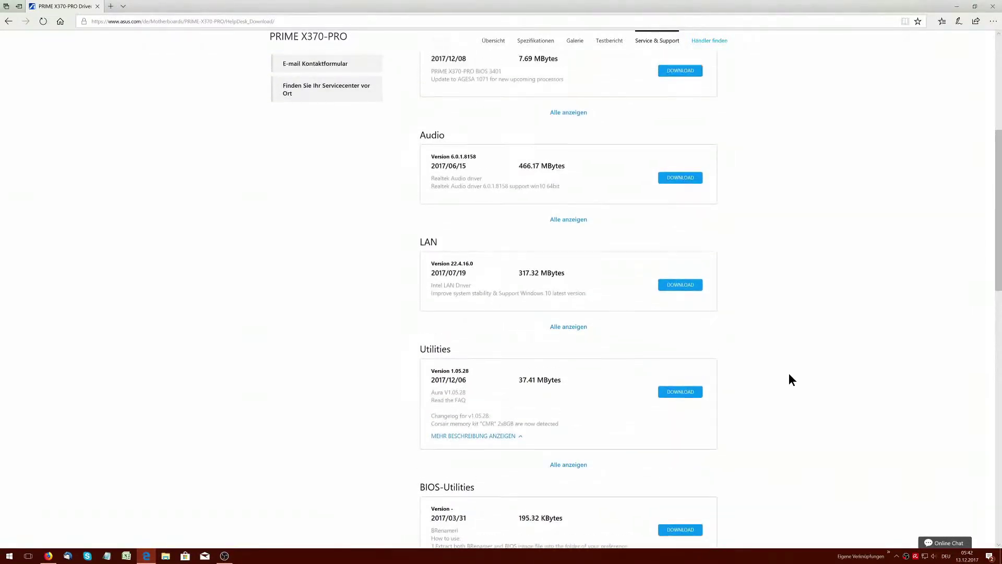
scroll(789, 375, "up", 3)
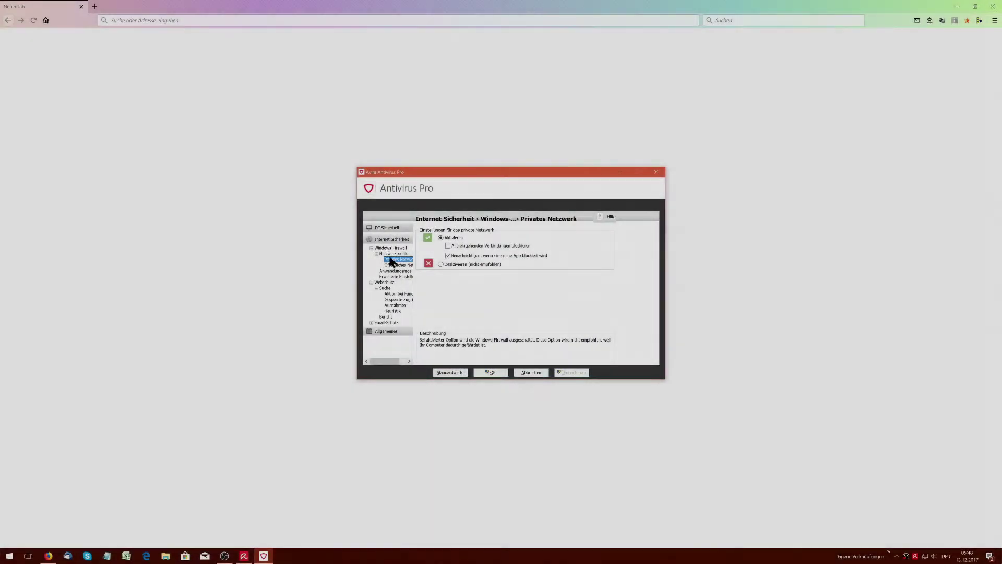
Step: Review Avira Antivirus Pro's Webschutz settings for Suche and Aktion bei Fund, ending on Gesperrte Zugriffe with its web filter options
left_click(385, 283)
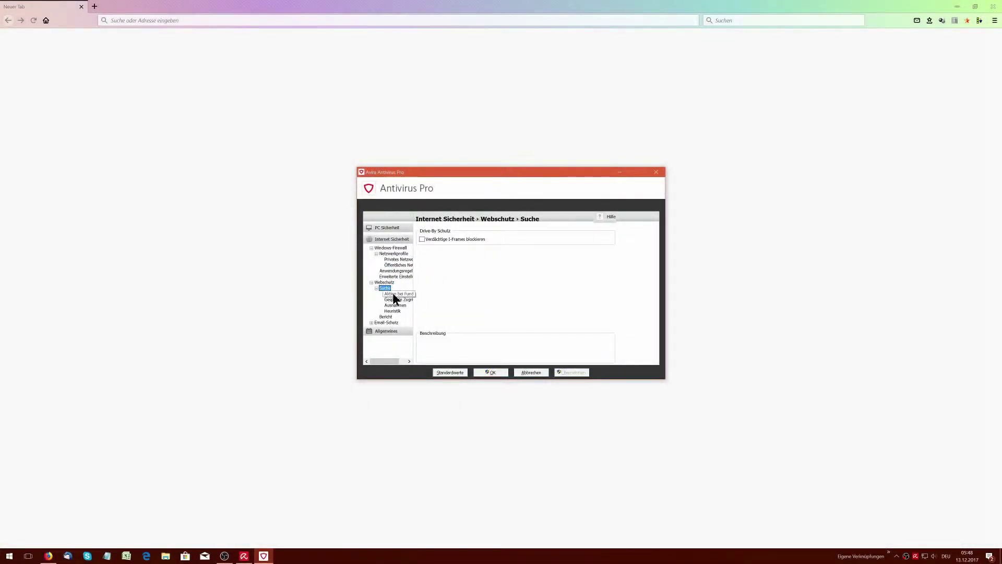
left_click(393, 293)
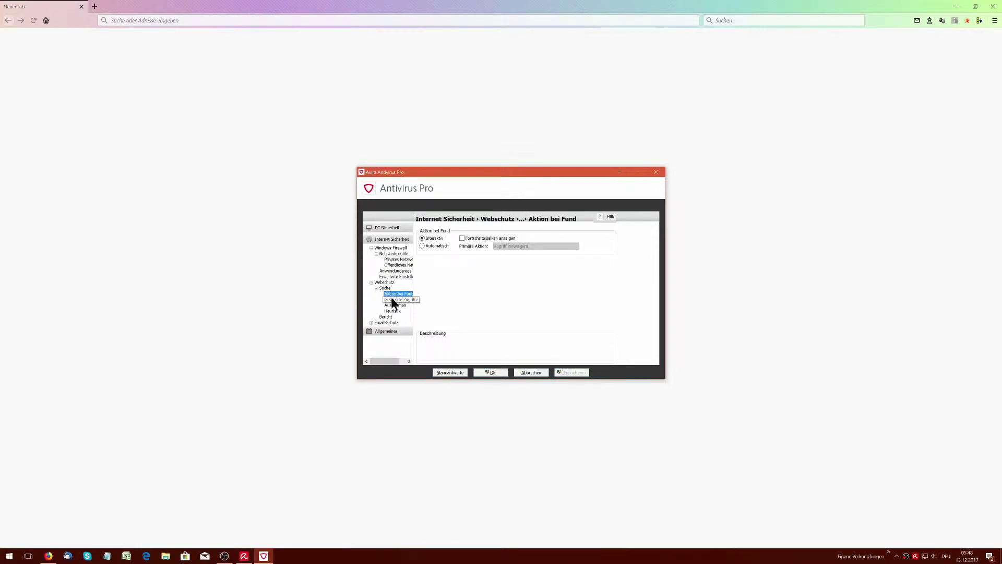
left_click(392, 299)
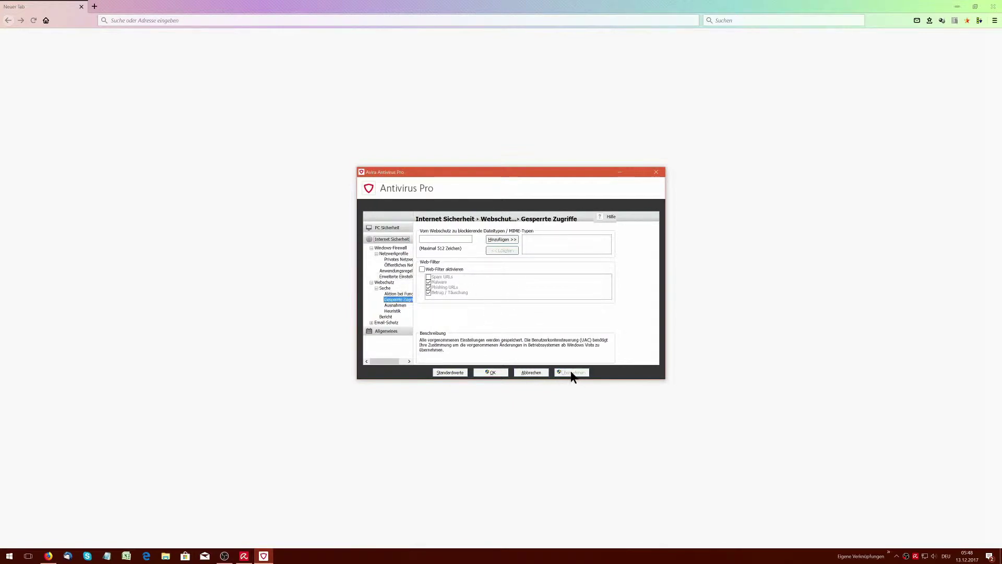
Step: Switch to Firefox, open the bookmarked German ASUS page for the PRIME X370-PRO, and accept its cookie notice
left_click(166, 21)
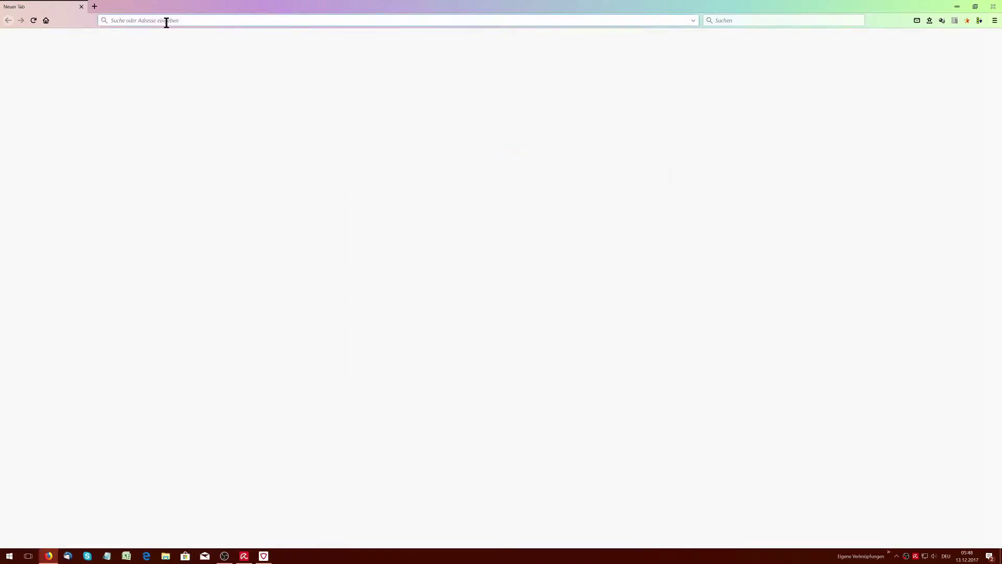
type("as8")
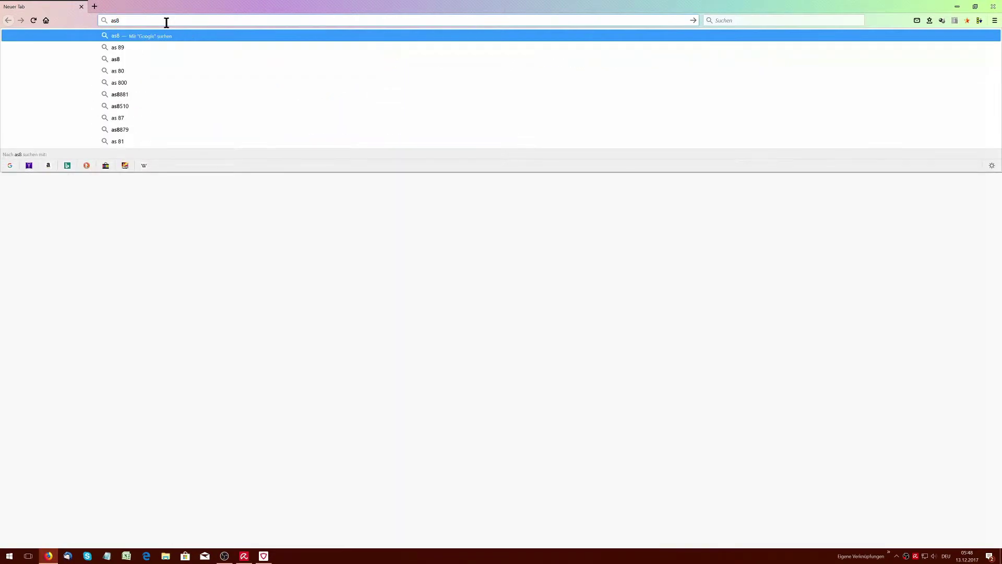
key("BackSpace")
type("s")
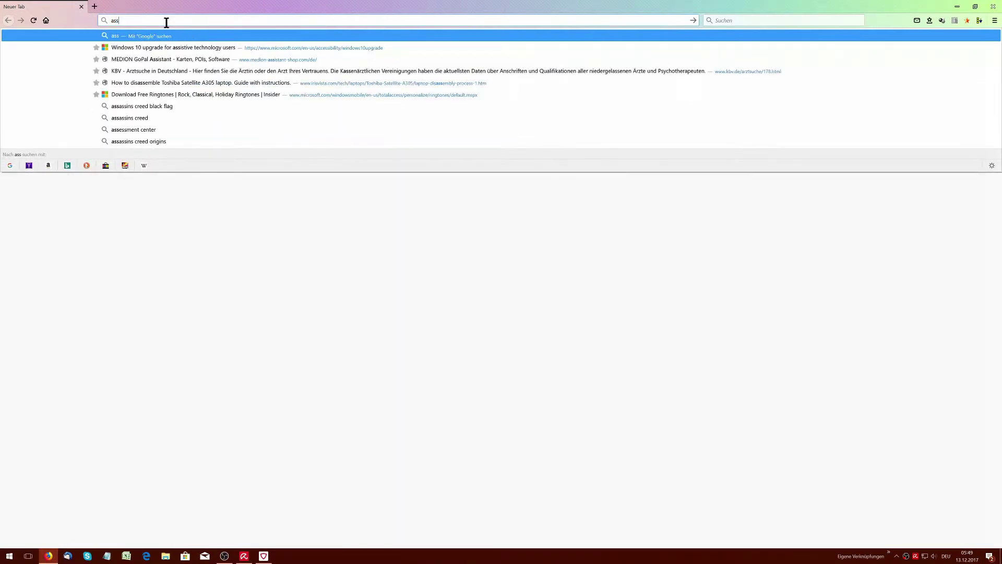
key("BackSpace")
type("us.com/")
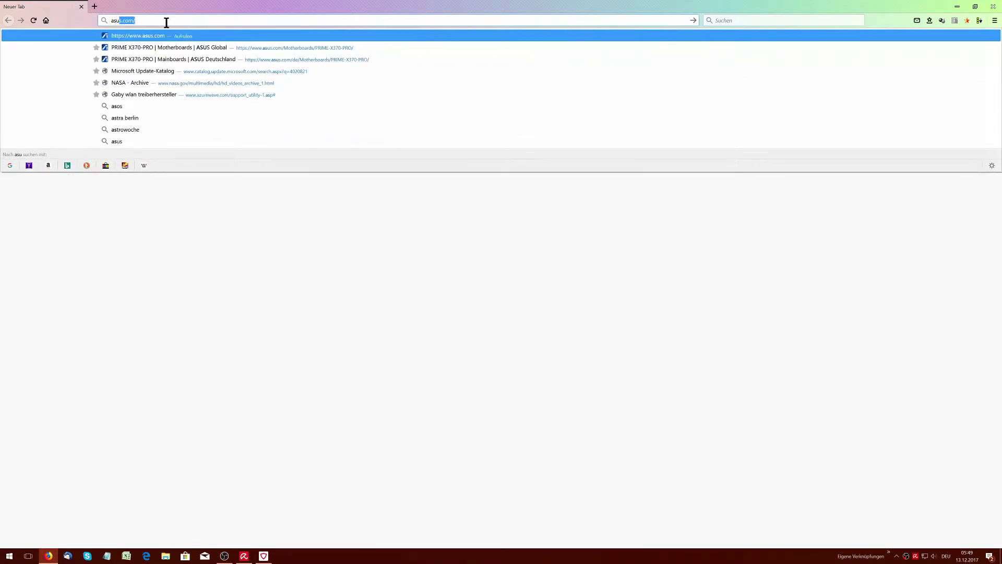
key("Down")
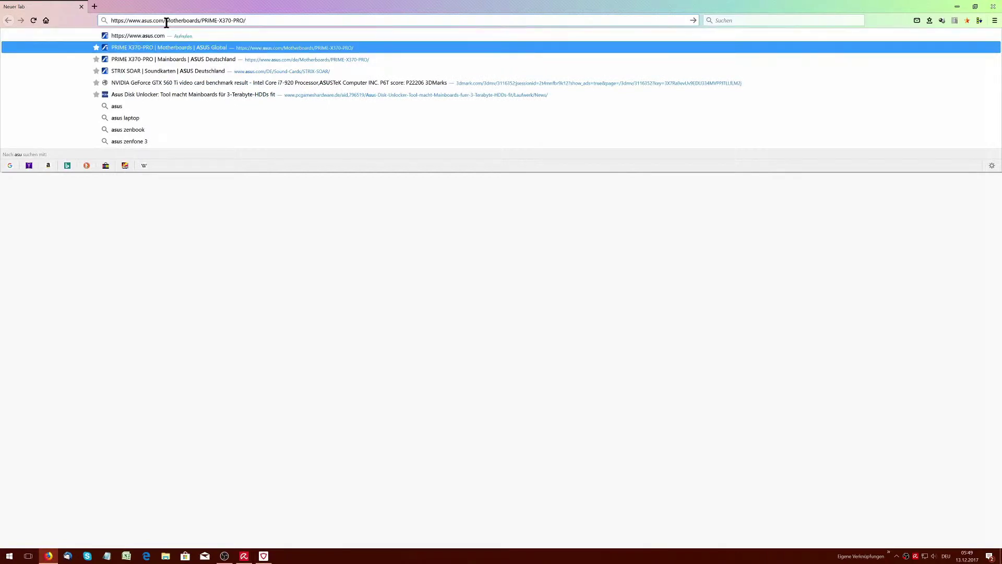
key("Down")
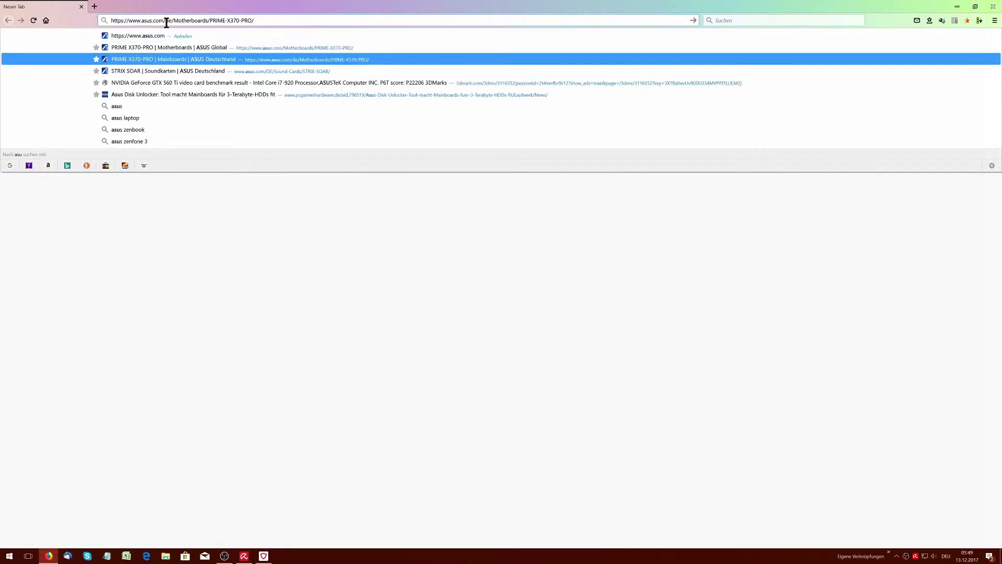
key("Return")
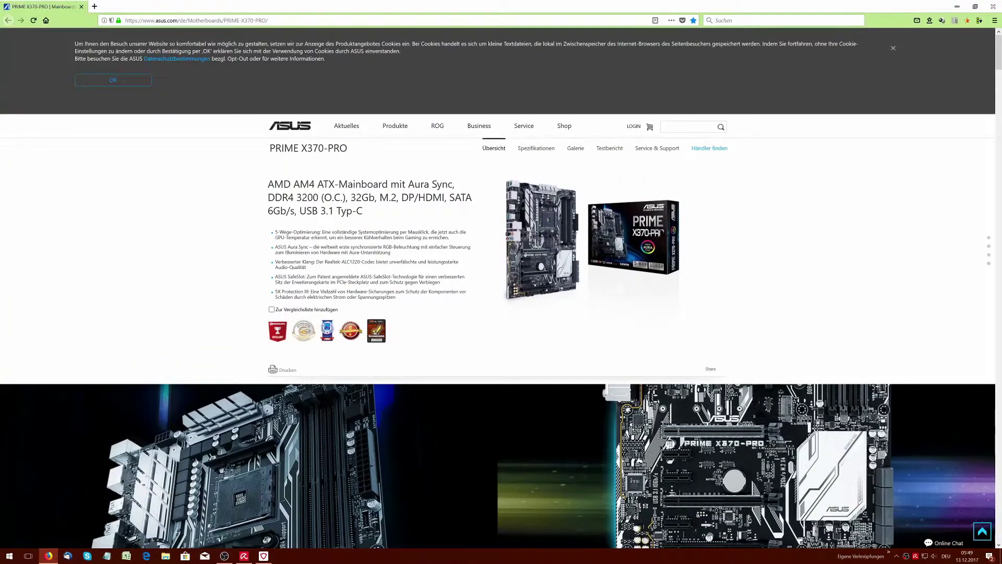
left_click(102, 80)
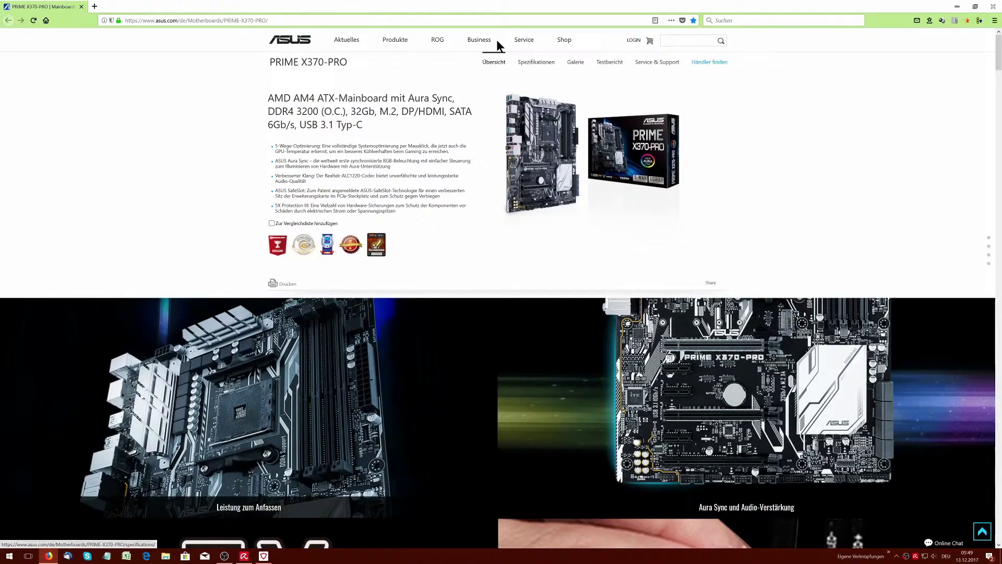
Step: Open the PRIME X370-PRO's Treiber & Hilfsprogramme support page and choose Windows 10 64-bit as the operating system
left_click(650, 64)
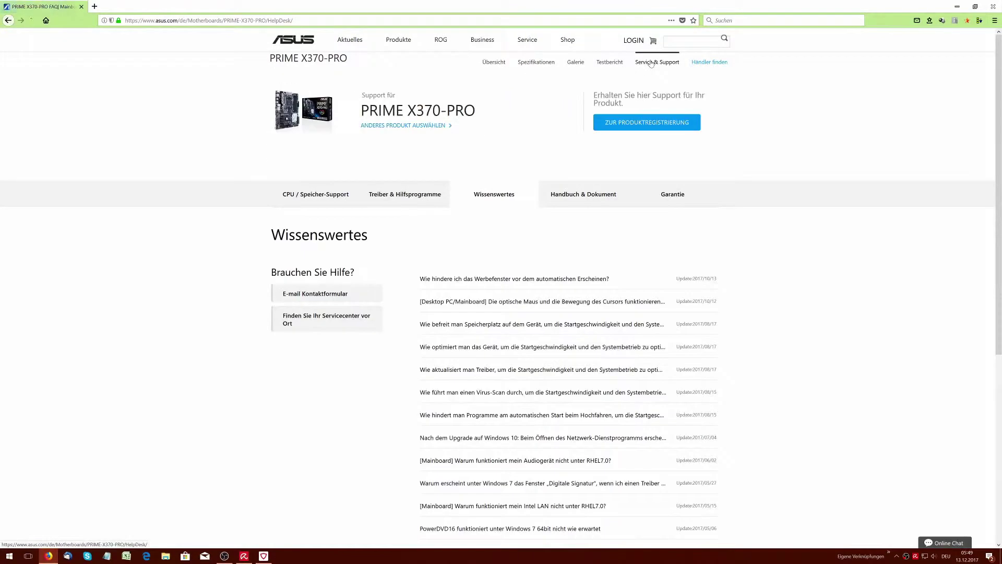
left_click(392, 194)
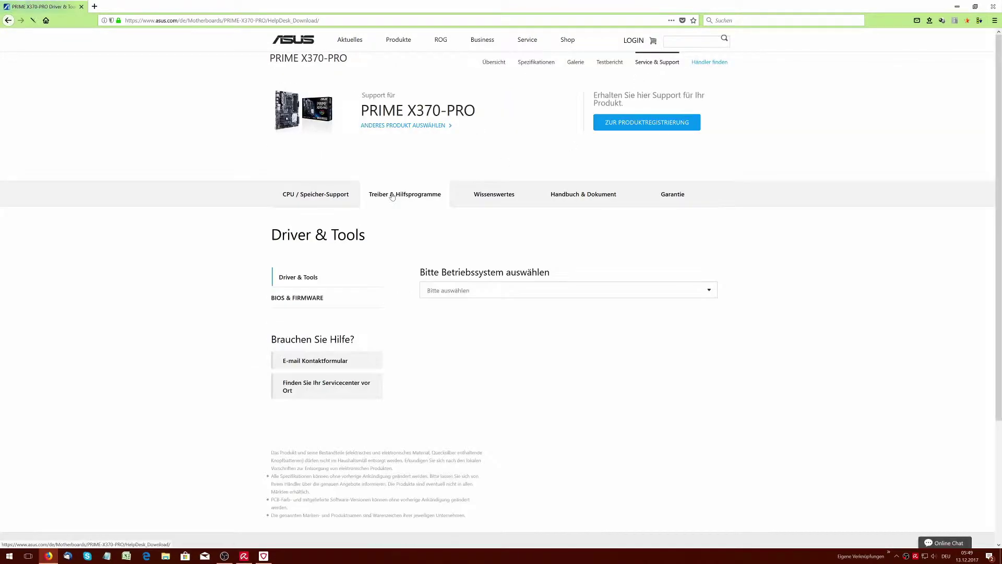
left_click(472, 288)
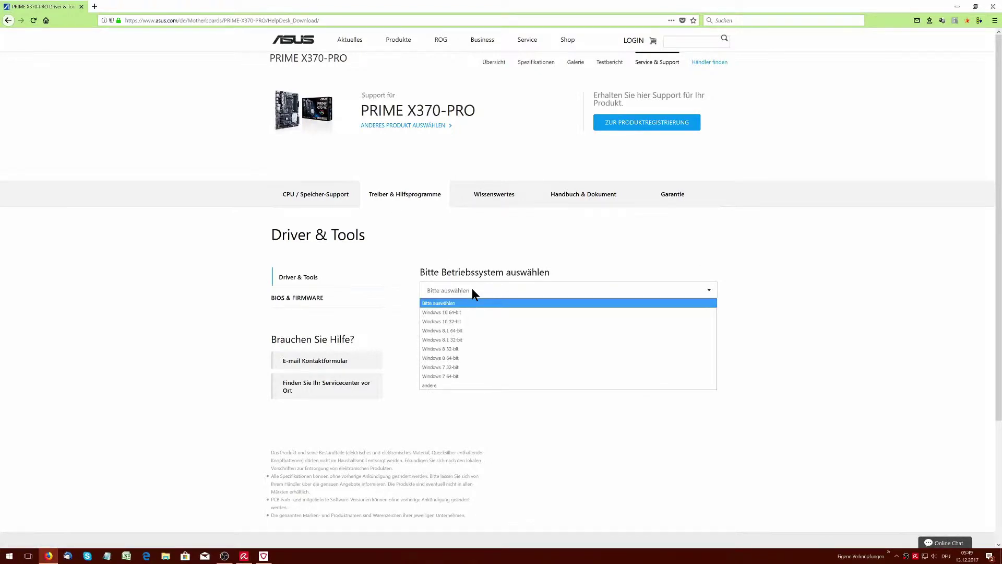
left_click(463, 311)
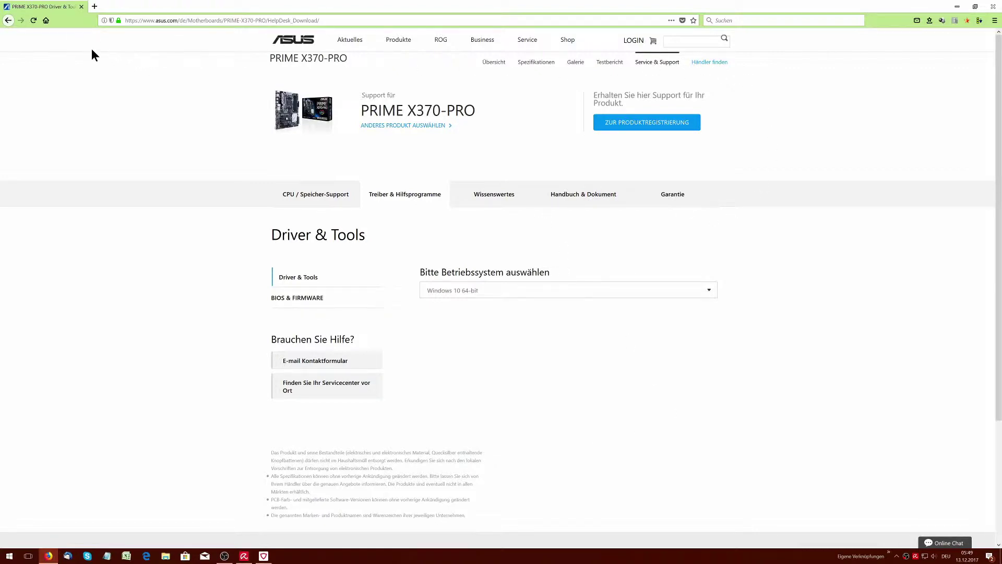
Step: Reload the driver download page and choose Windows 10 64-bit again
left_click(34, 20)
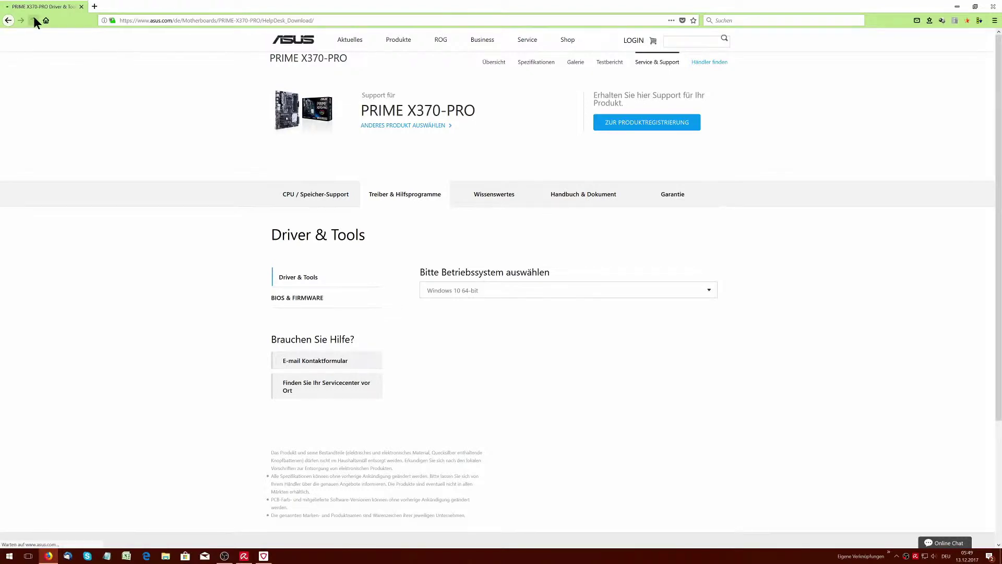
left_click(496, 290)
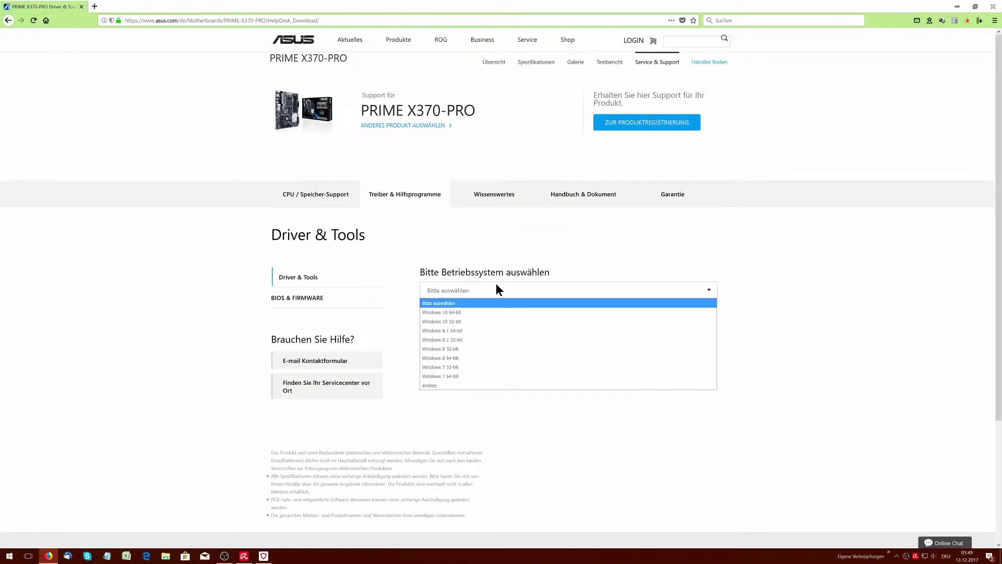
left_click(471, 313)
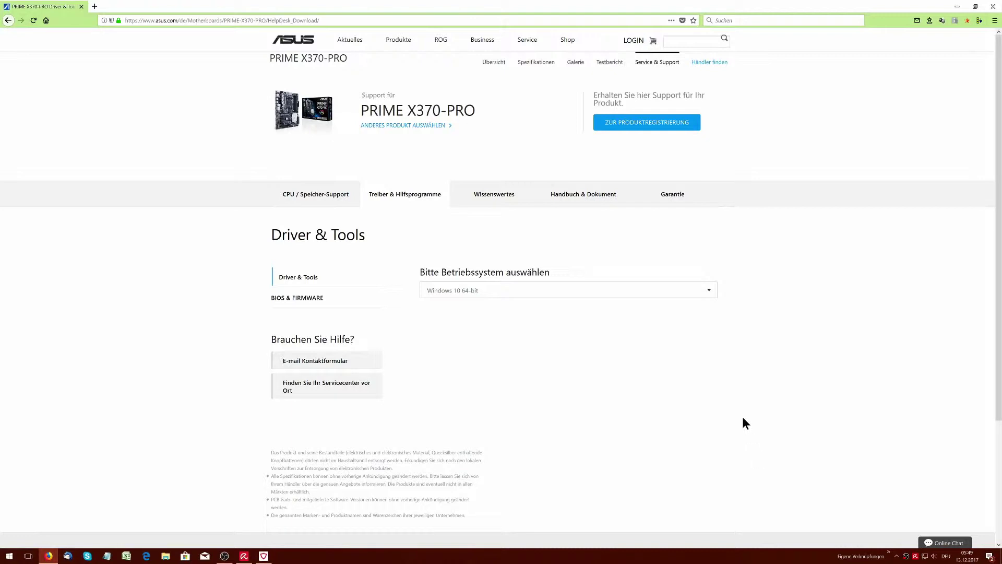
Step: Copy the PRIME X370-PRO driver page address from Firefox, switch to Edge and open it there
left_click(331, 20)
key("ctrl+c")
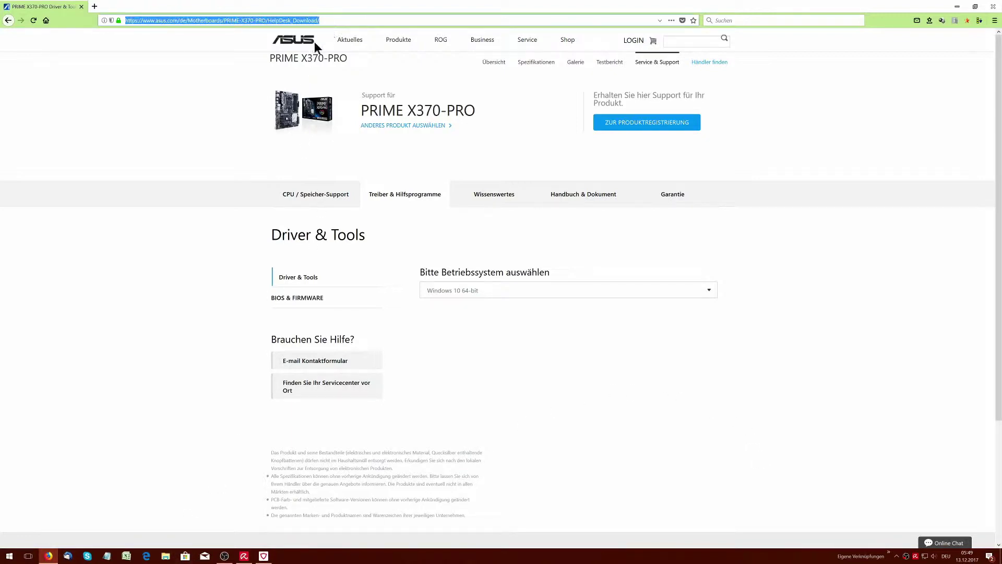
left_click(146, 557)
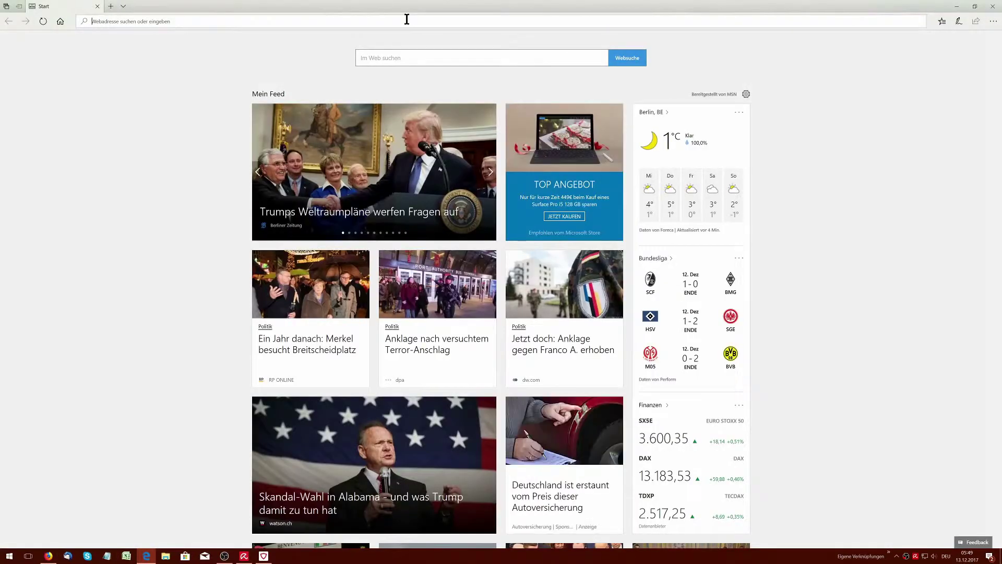
key("ctrl+v")
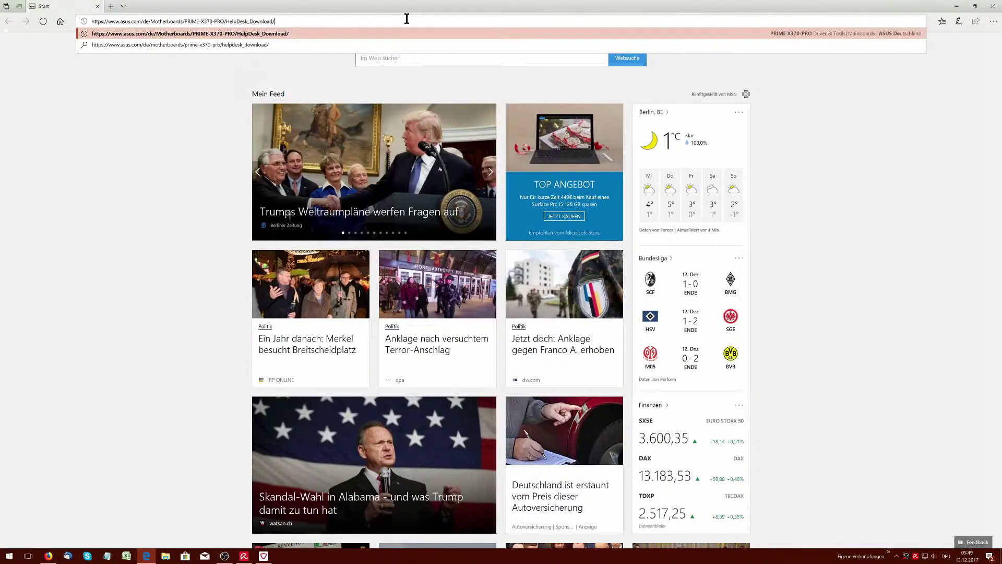
key("Return")
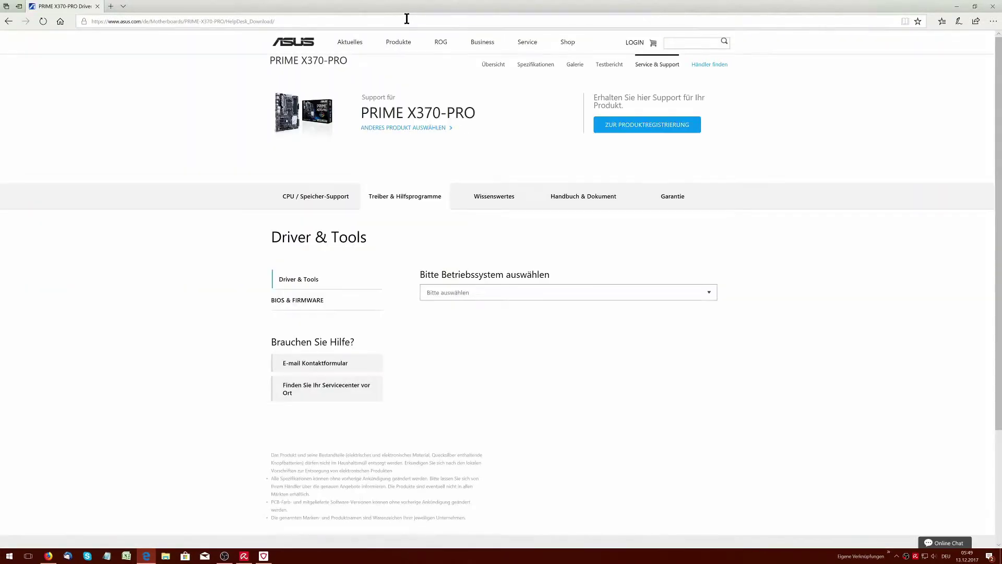
Step: Choose Windows 10 64-bit as the operating system in Edge and look through the listed driver downloads
left_click(524, 296)
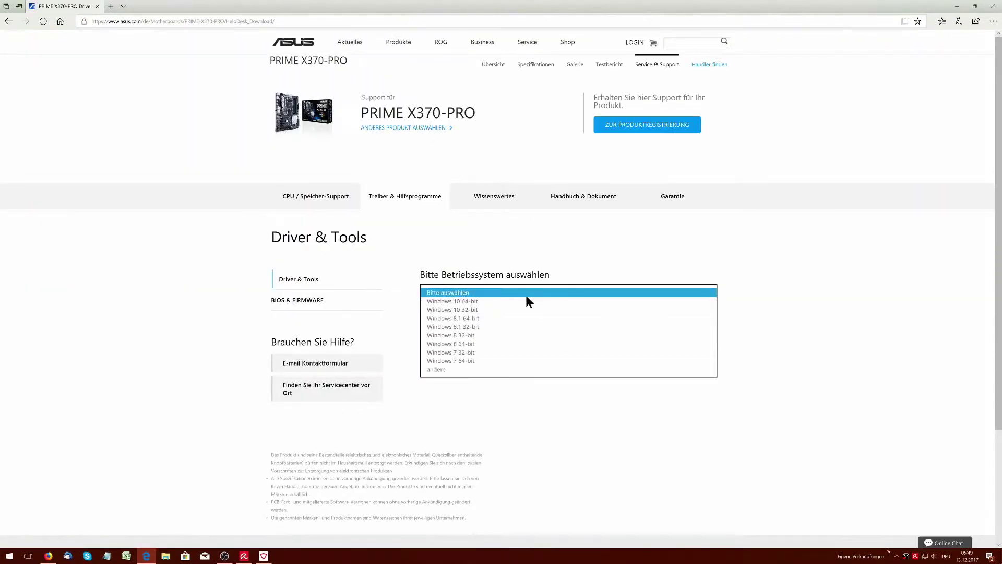
left_click(499, 302)
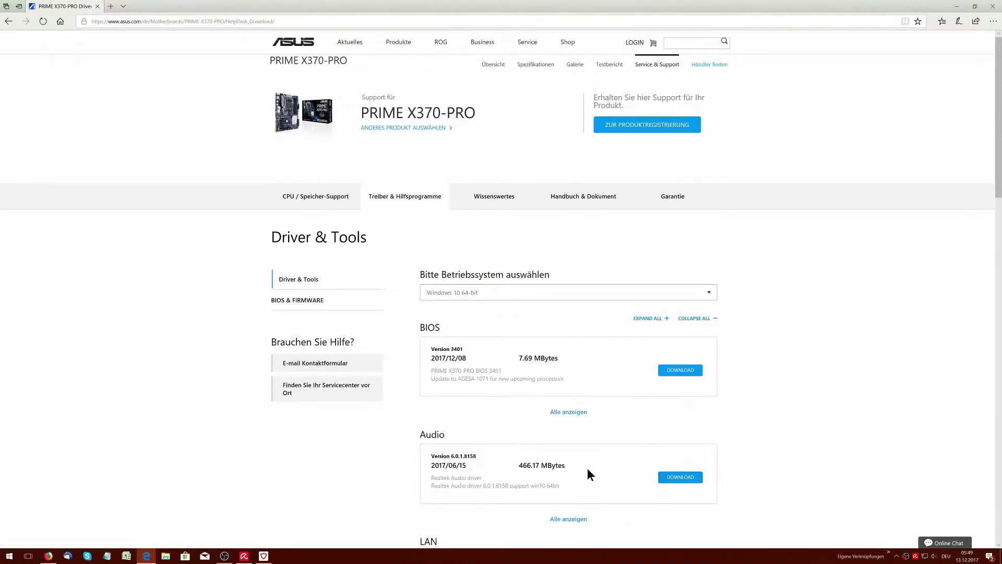
scroll(587, 467, "down", 10)
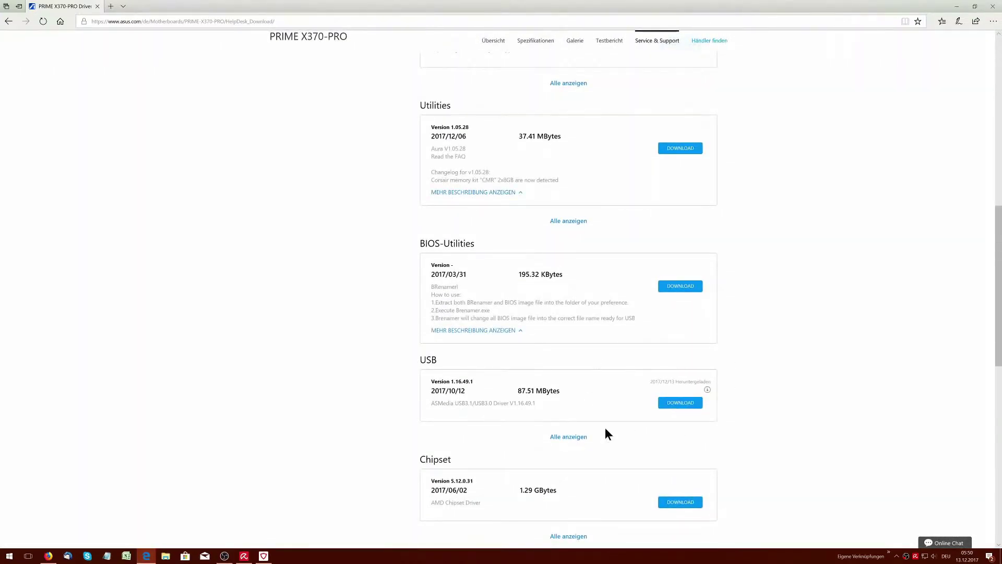
scroll(785, 402, "down", 10)
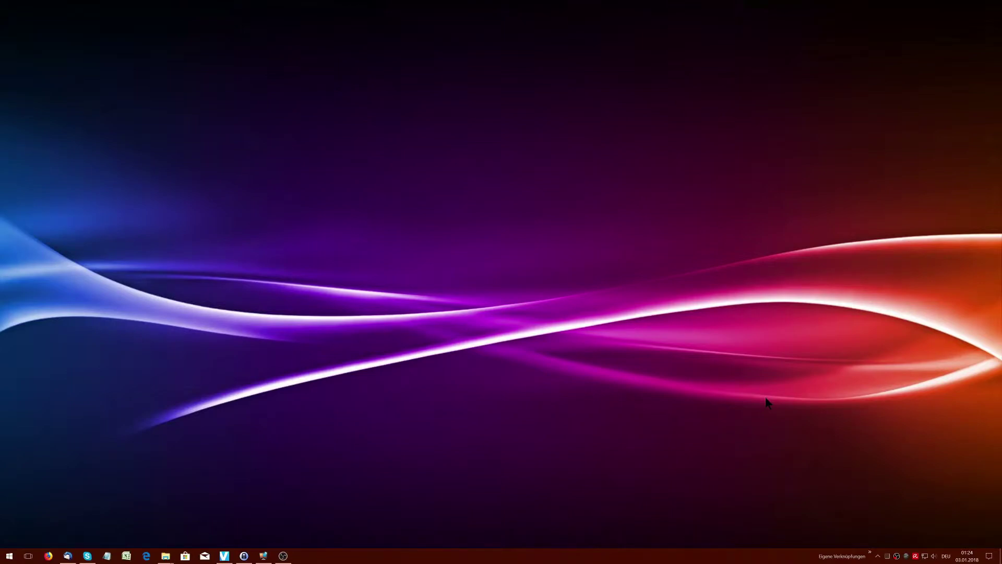
Step: Start Firefox, open its bookmark library and export the bookmarks as an HTML file named Jan 2018 in Dokumente
key("super+1")
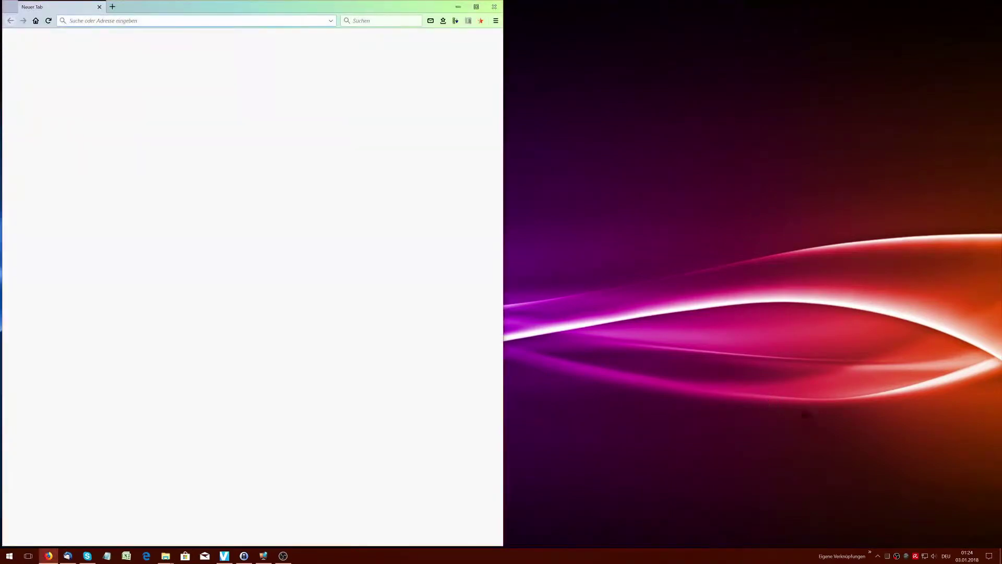
left_click(443, 21)
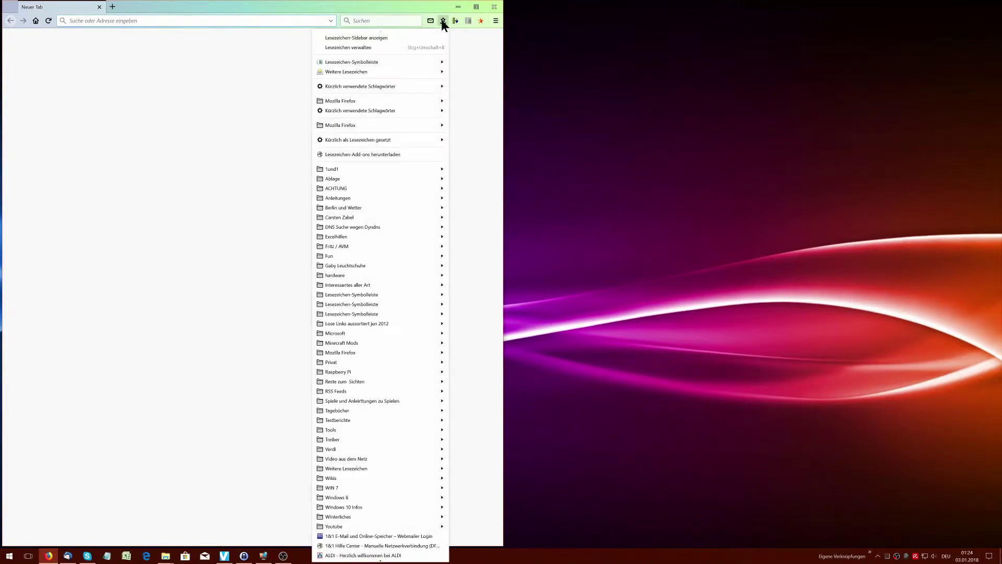
left_click(428, 46)
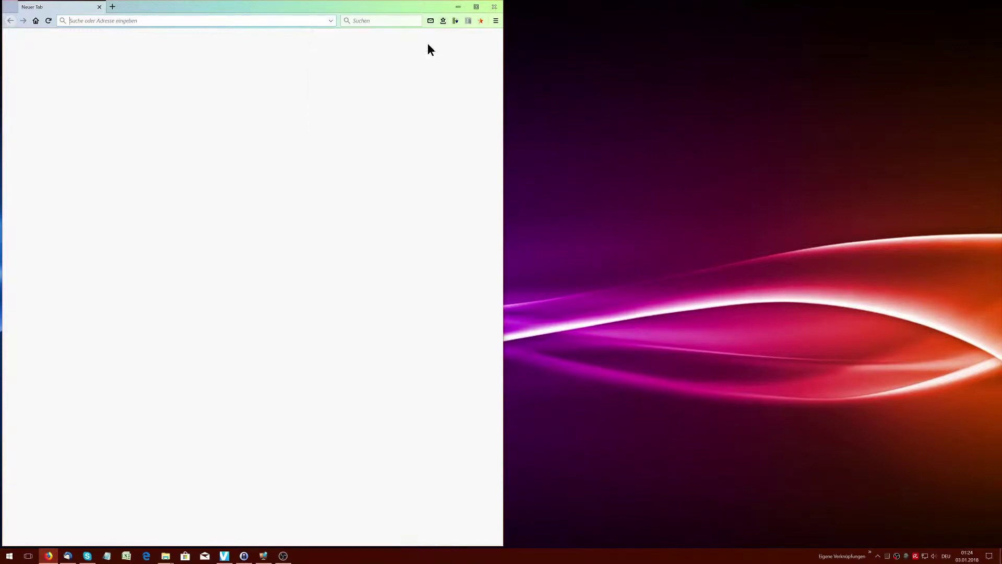
left_click(145, 21)
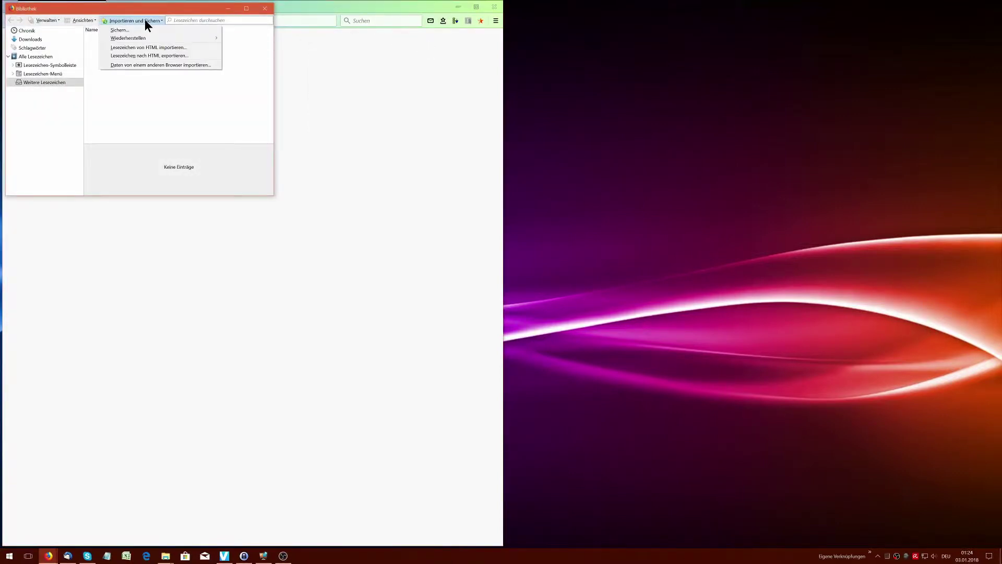
left_click(167, 55)
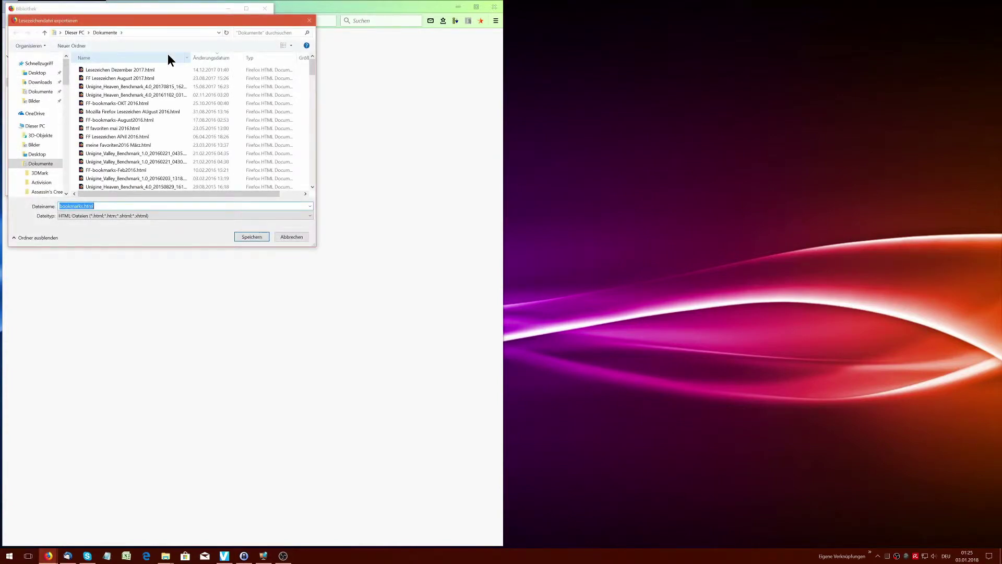
type("Jan 2018")
key("Return")
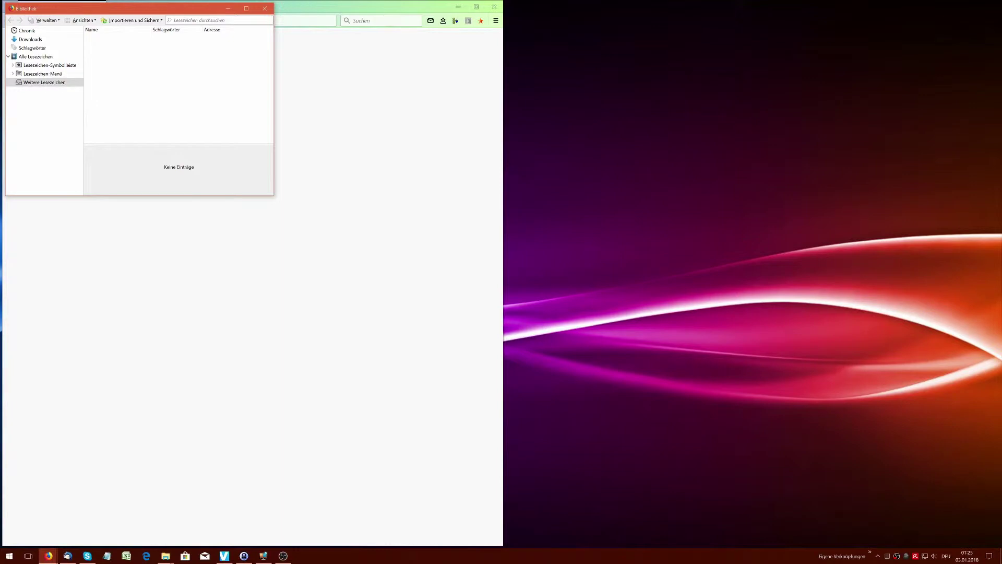
Step: Open the HTML bookmark import, select Jan 2018.html as the source and cancel the import
left_click(152, 20)
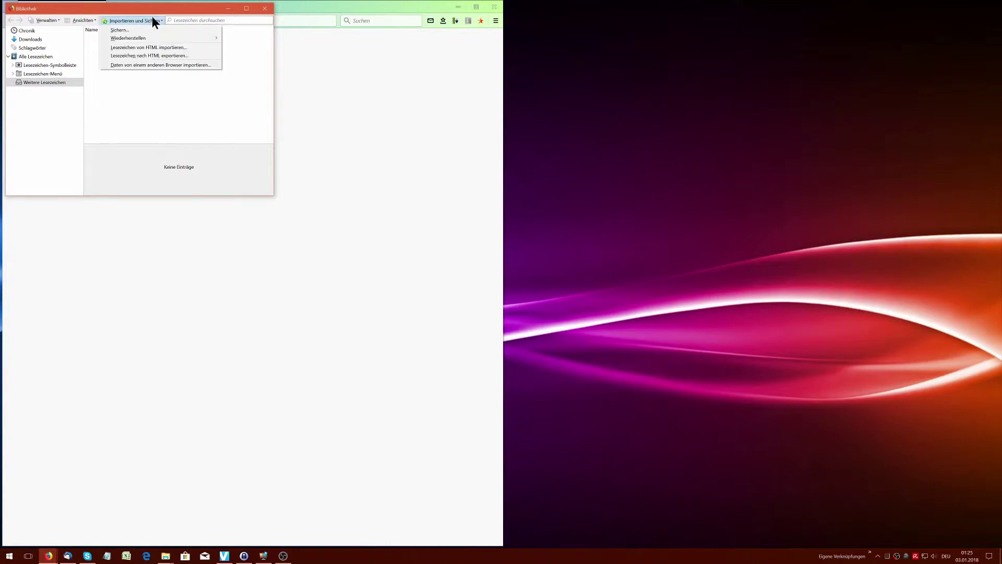
left_click(201, 48)
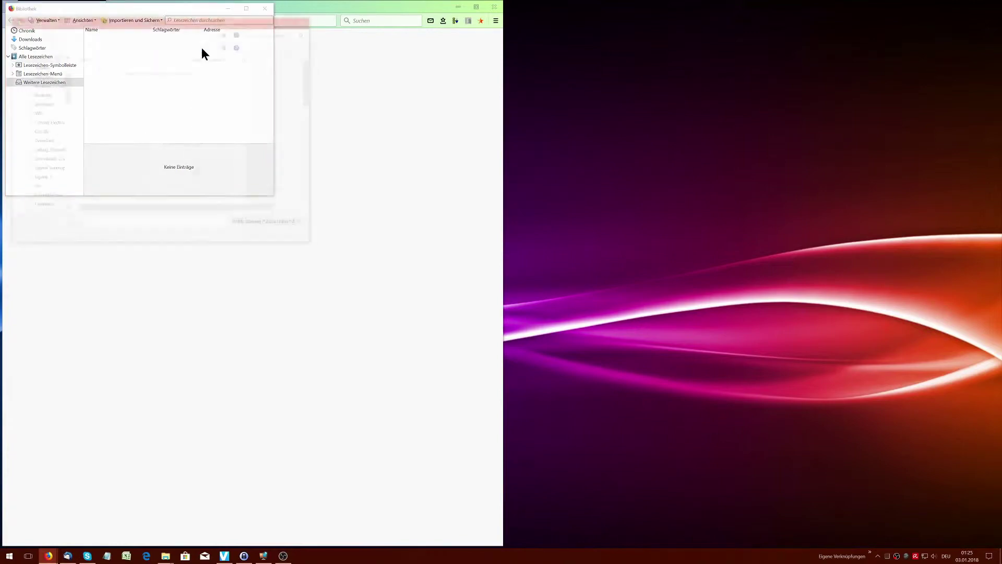
left_click(133, 75)
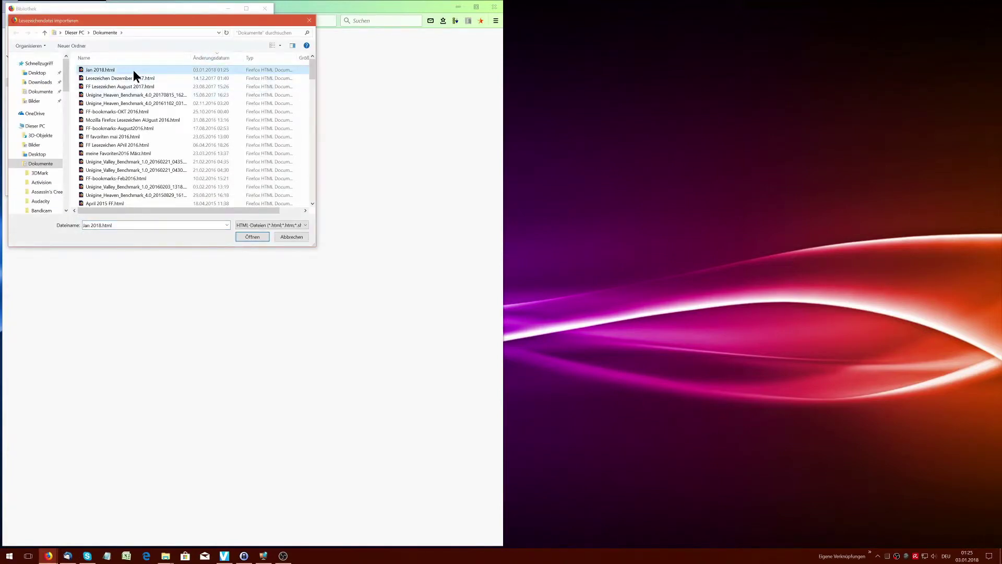
left_click(296, 236)
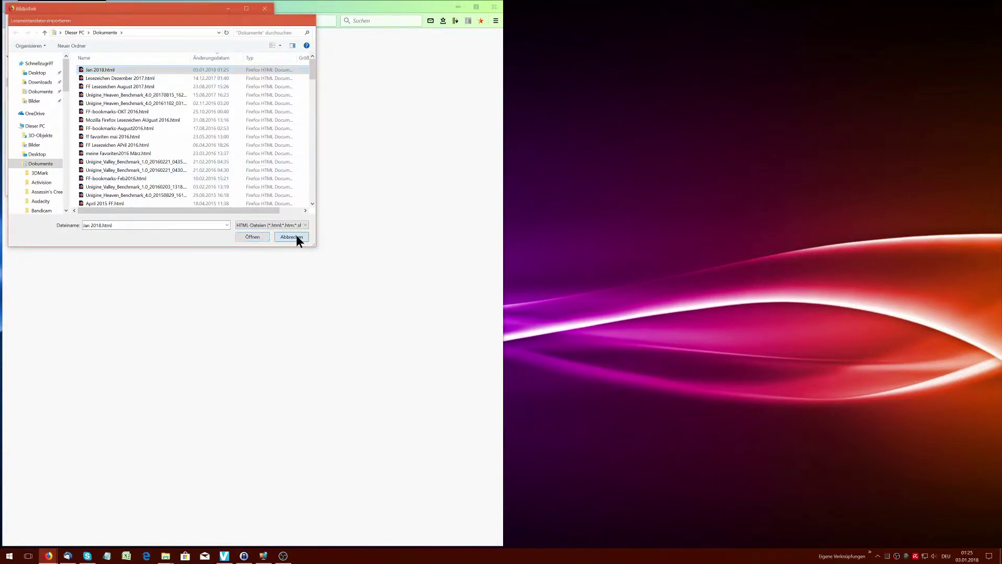
Step: Close the bookmark library and the Firefox window
left_click(264, 9)
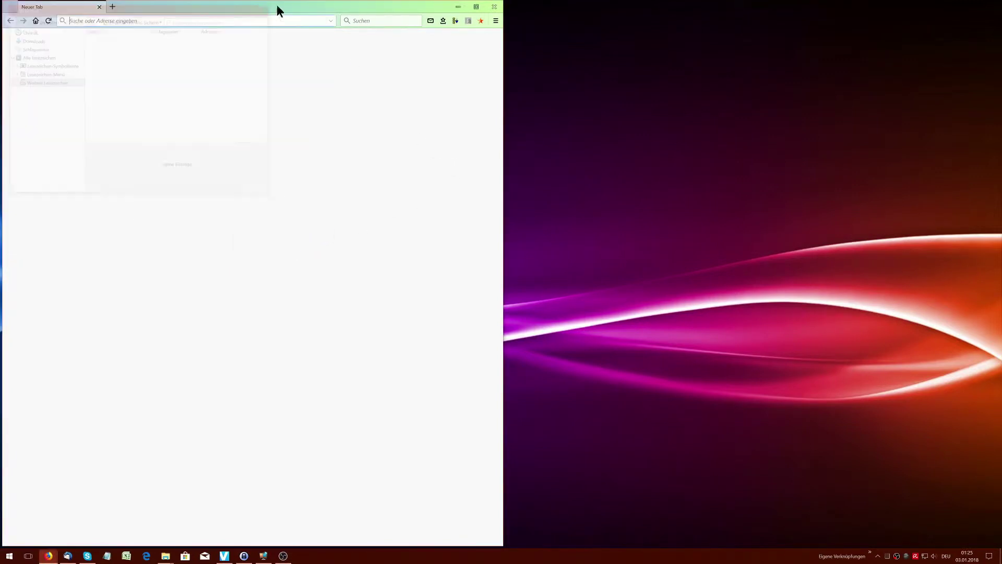
left_click(494, 8)
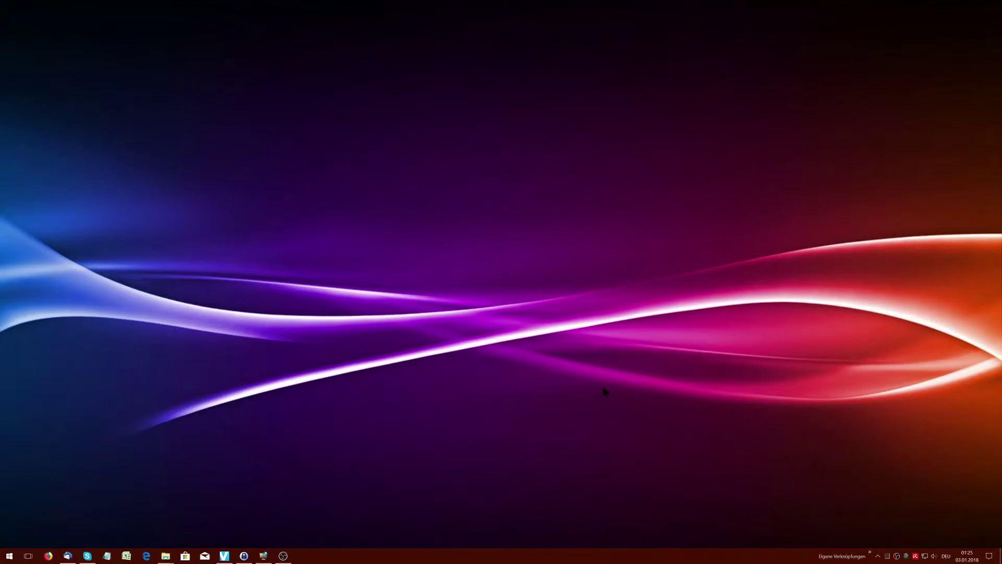
Step: Open the %appdata% folder in File Explorer and select the Mozilla folder inside Roaming
key("super+r")
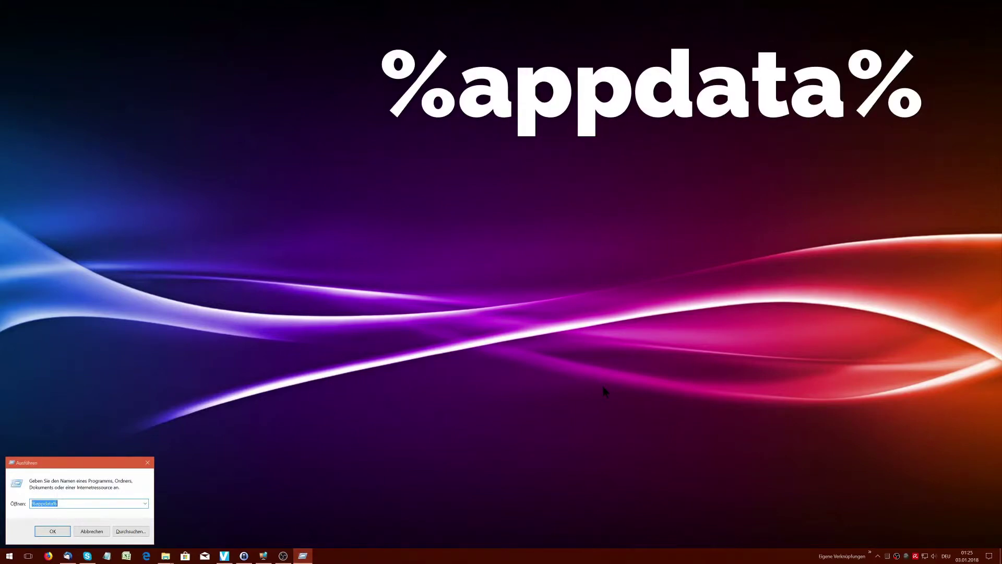
key("End")
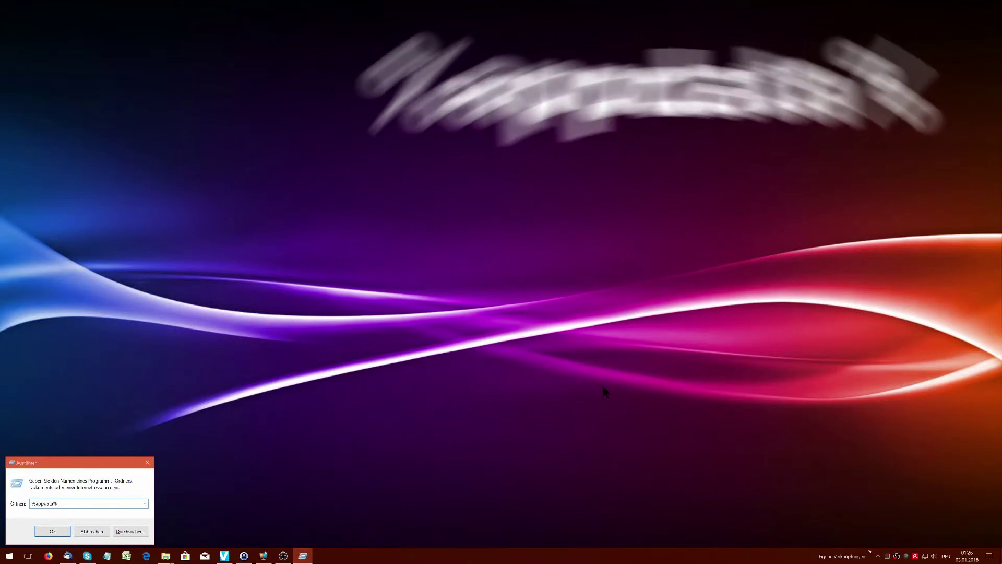
key("Return")
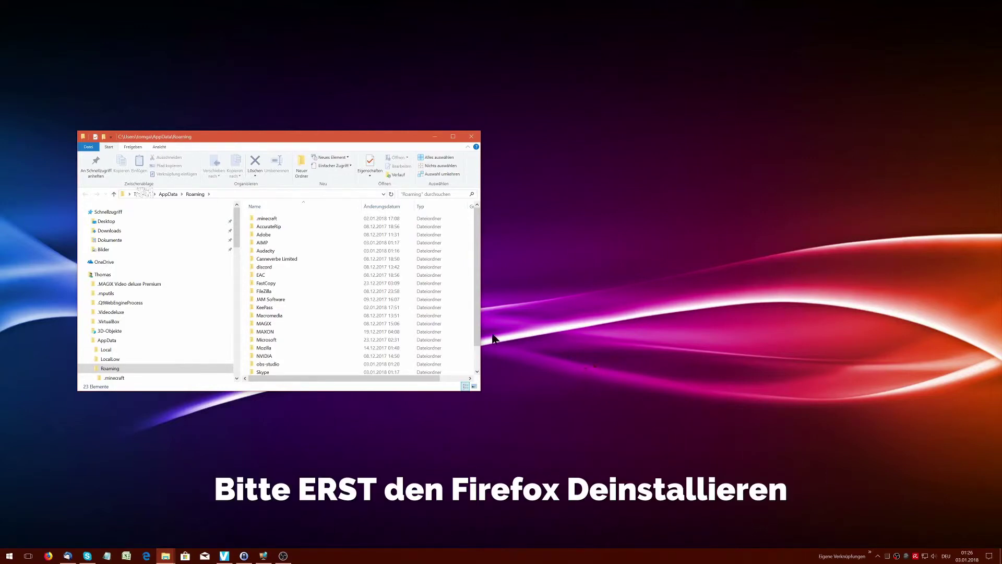
left_click(308, 348)
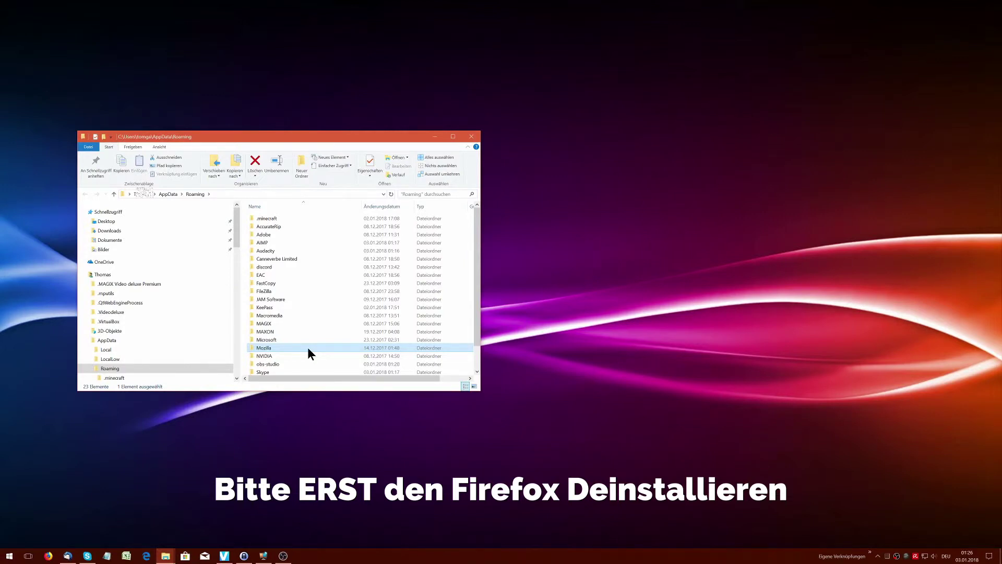
Step: Filter Apps & Features in the Windows settings for "firefo", expand the Mozilla Firefox entry to view its uninstall option, and close the settings
key("super+i")
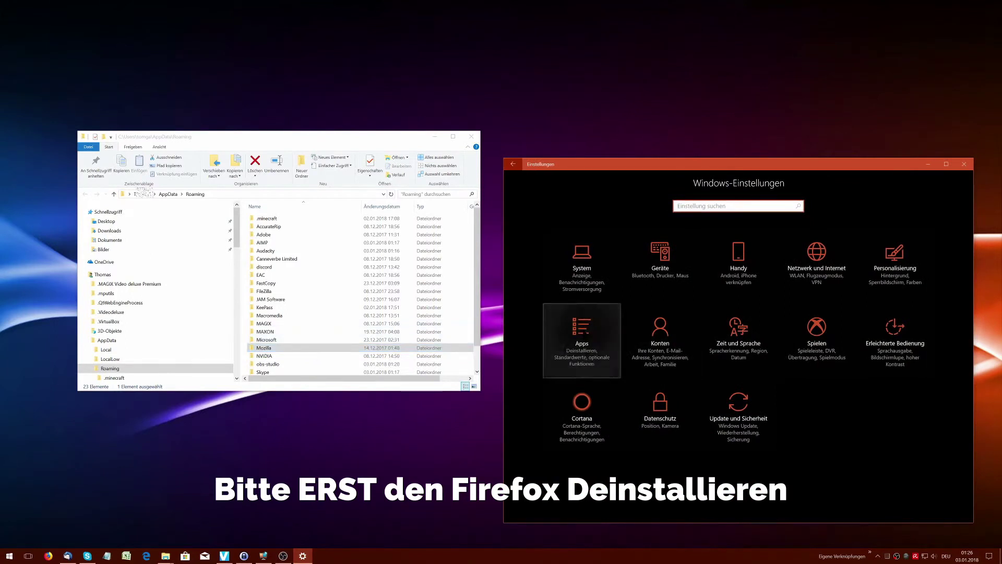
left_click(580, 337)
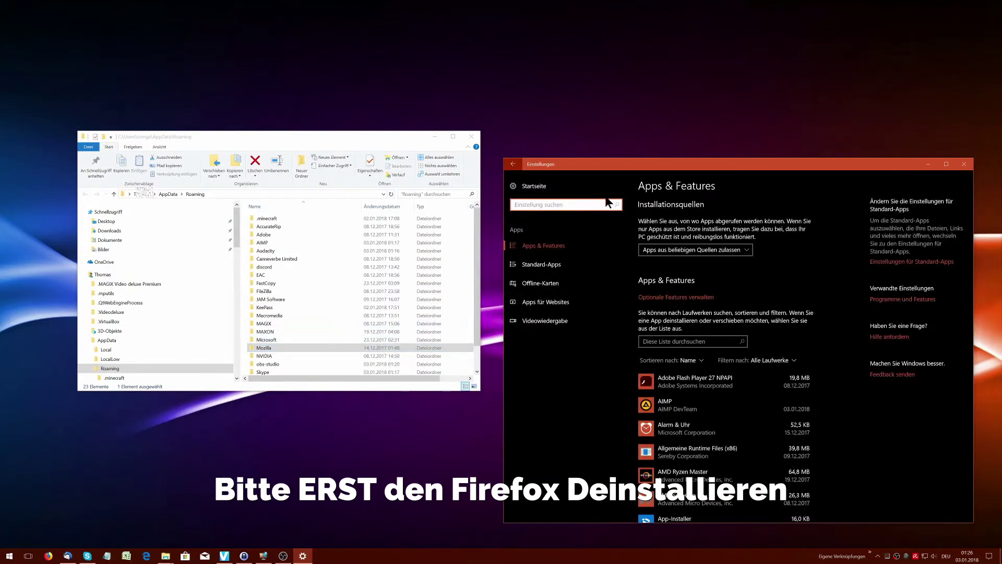
left_click(726, 340)
type("firefo")
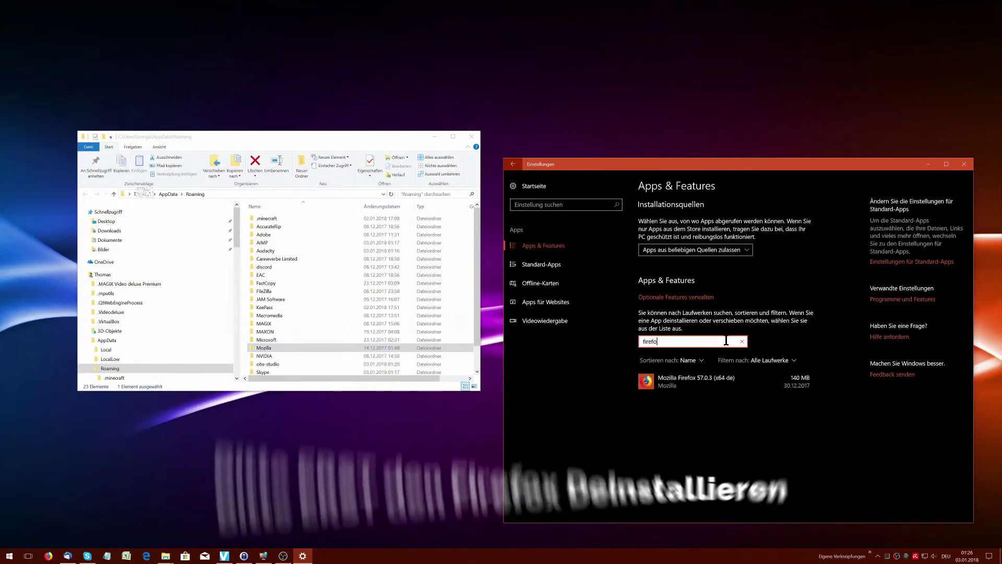
left_click(702, 381)
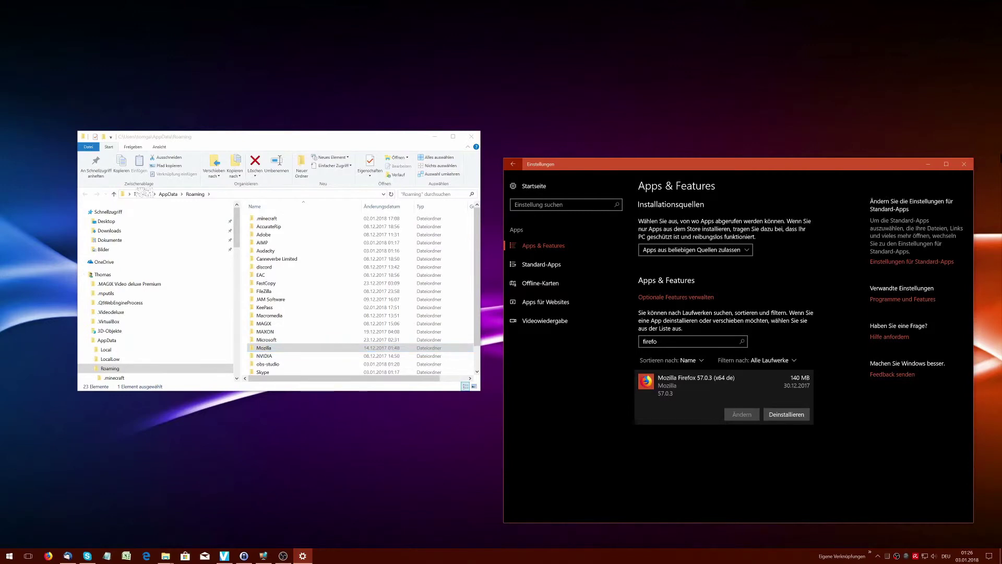
left_click(964, 163)
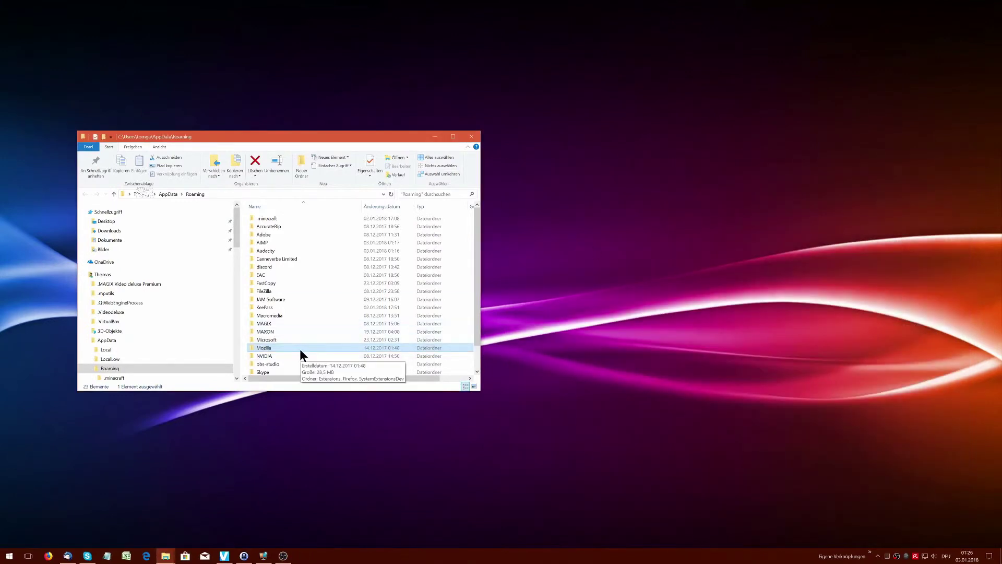
Step: Go from Roaming to the AppData Local folder and select the Mozilla folder there
left_click(183, 194)
left_click(184, 201)
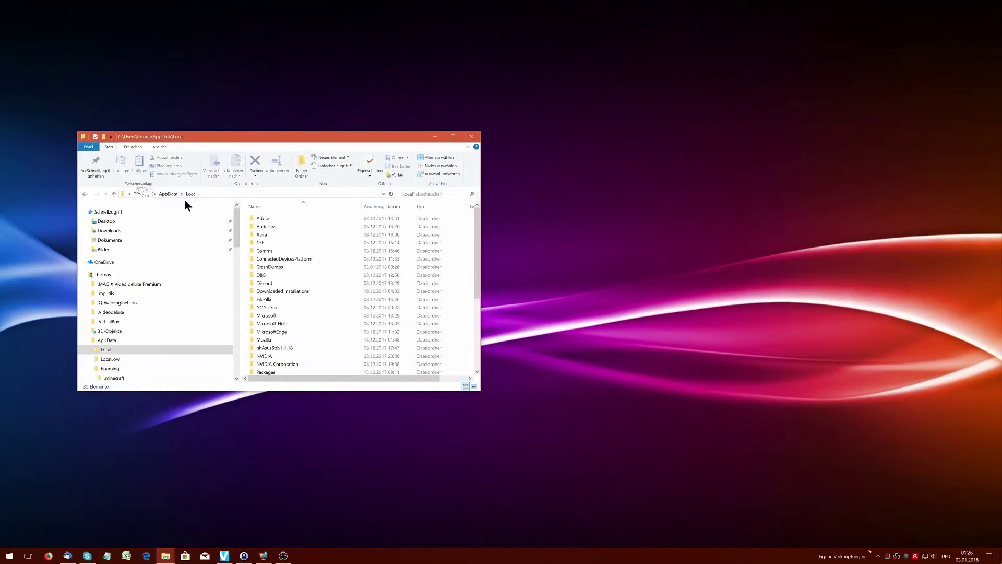
scroll(333, 370, "down", 5)
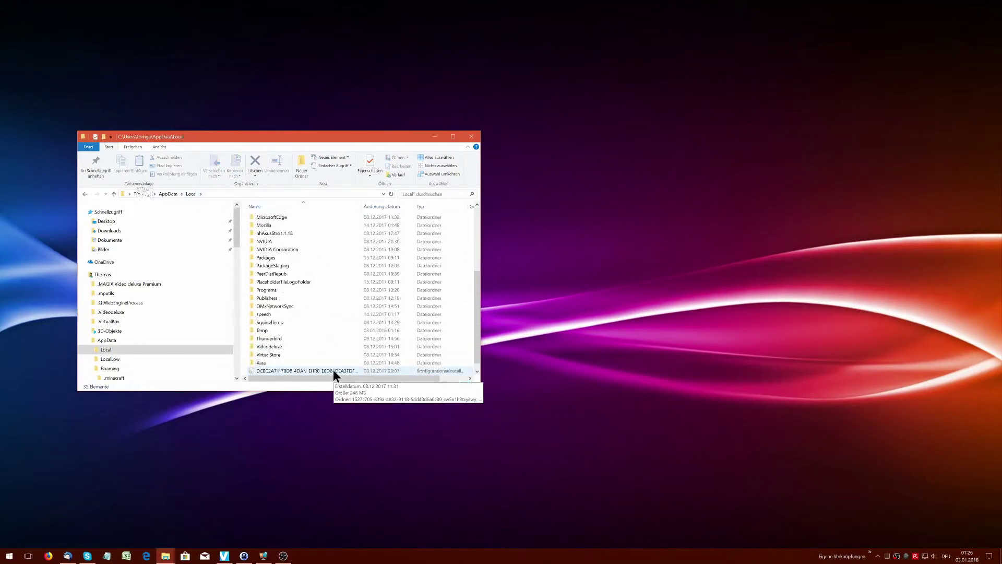
left_click(295, 224)
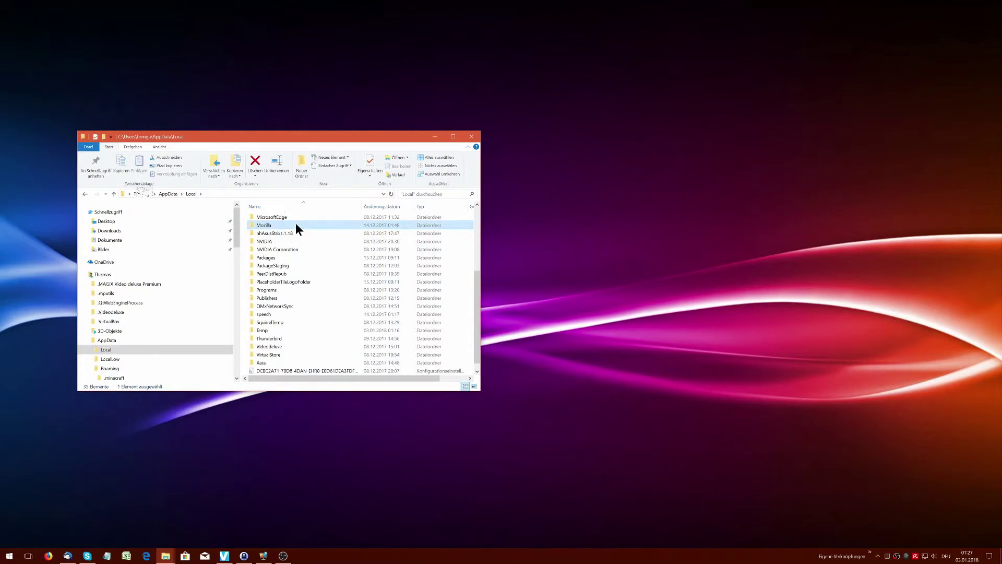
Step: Select the Thunderbird folder in AppData Local and reverse the folder list's sorting by name
left_click(295, 339)
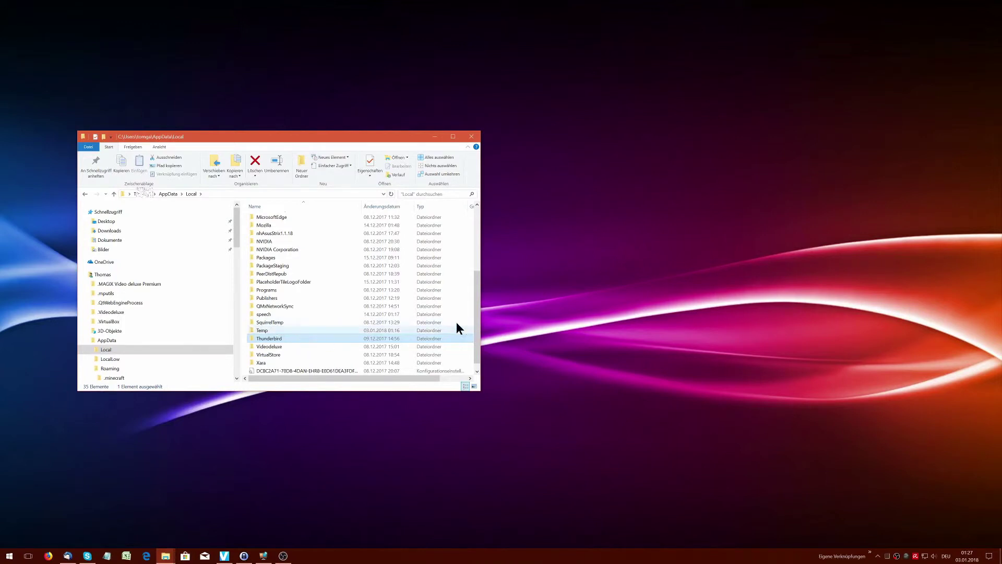
scroll(400, 302, "up", 3)
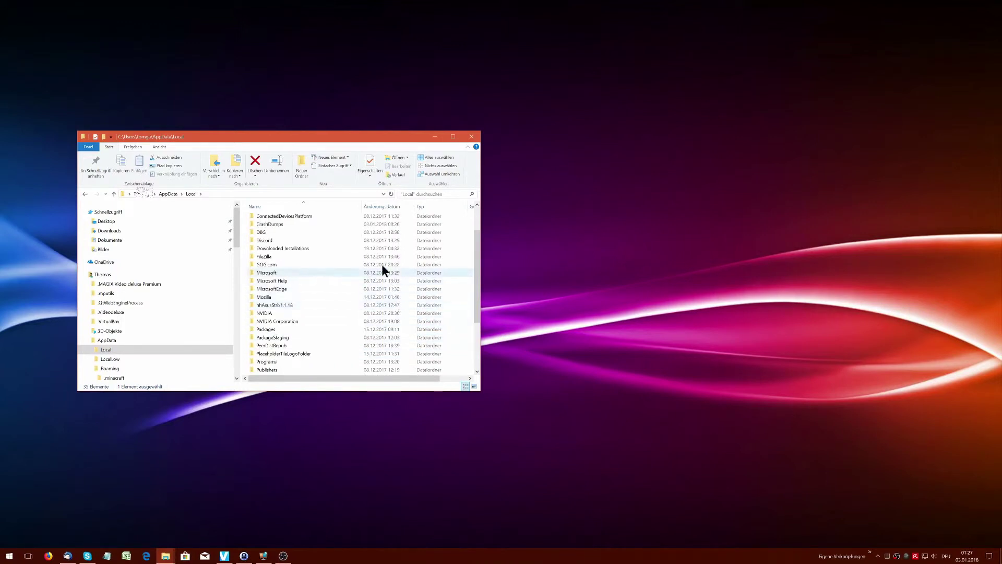
left_click(312, 208)
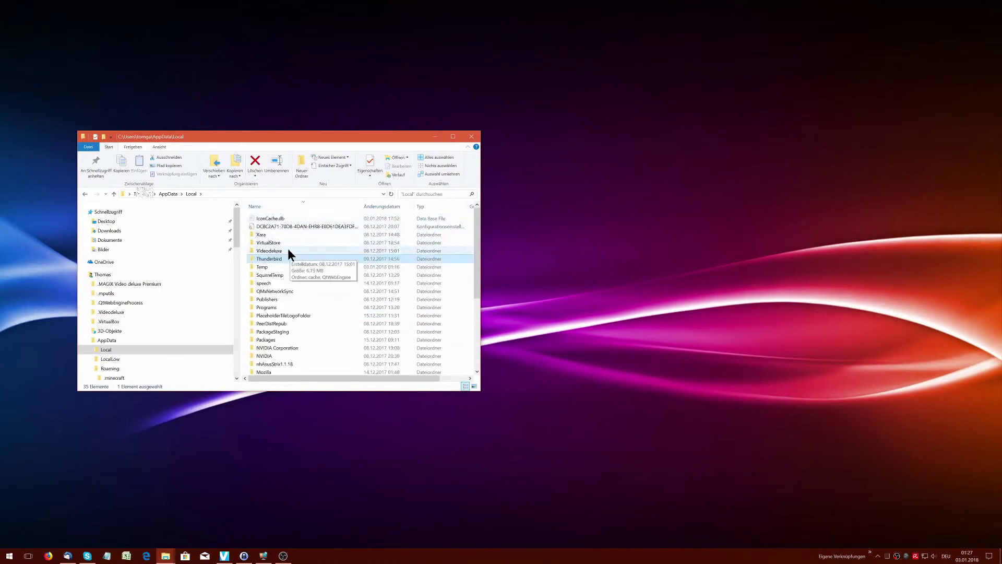
Step: Restore the ascending name sorting in the AppData Local folder and select the Mozilla folder
left_click(286, 206)
left_click(295, 234)
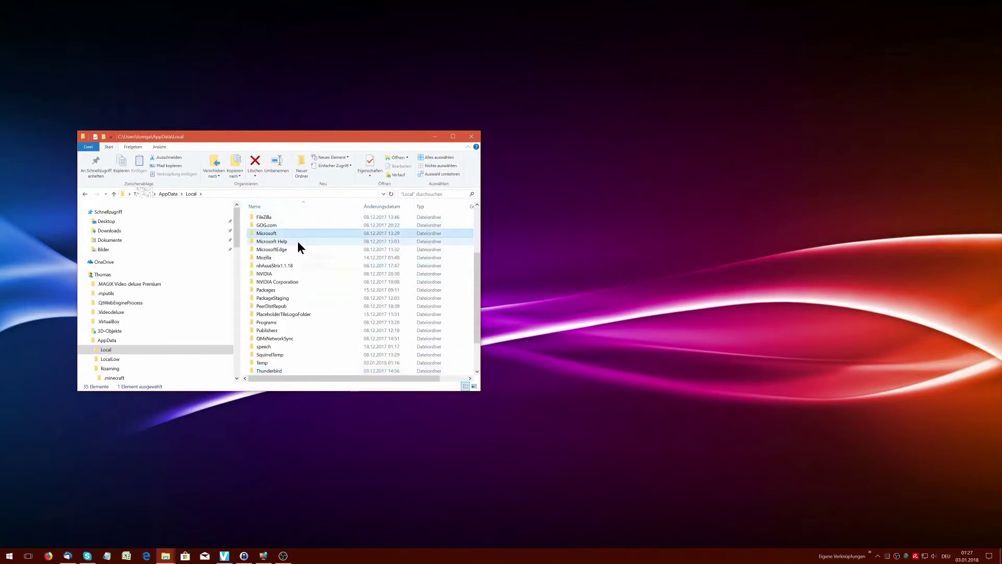
left_click(298, 240)
left_click(294, 256)
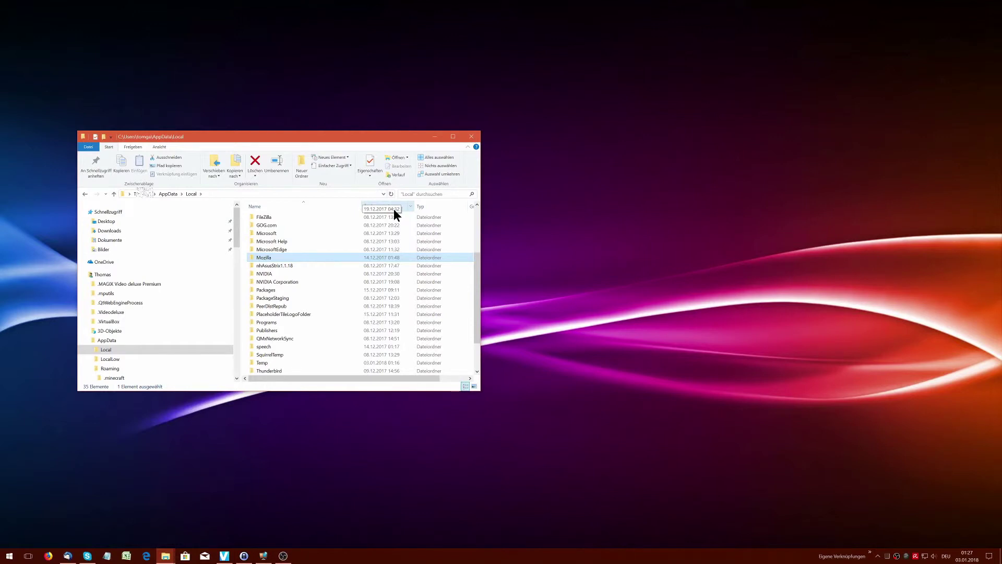
Step: Launch Firefox, load asus.com/Motherboards/PRIME-X370-PRO/ from the address suggestions for "asus", dismiss the cookie notice and maximize the window
left_click(48, 556)
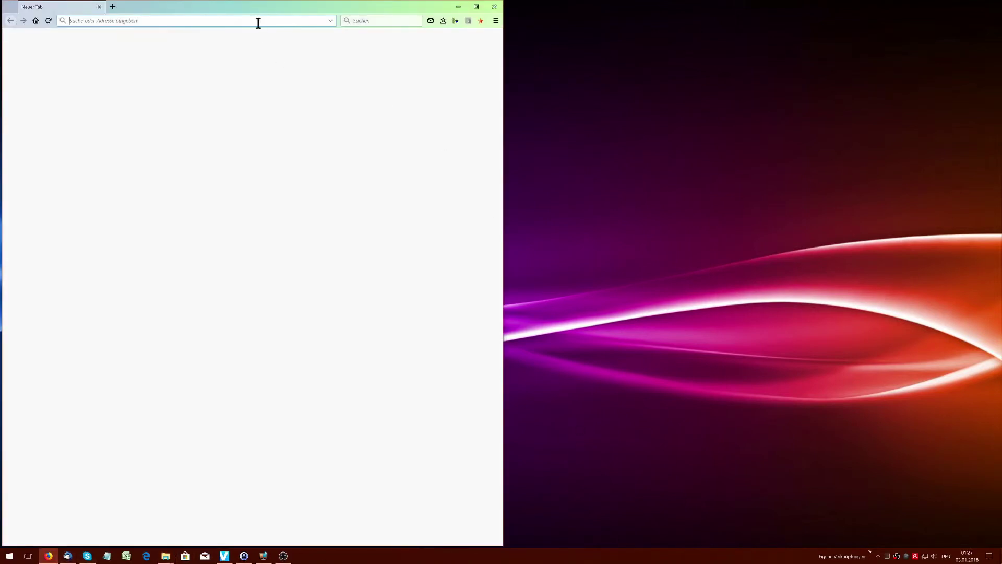
type("asau")
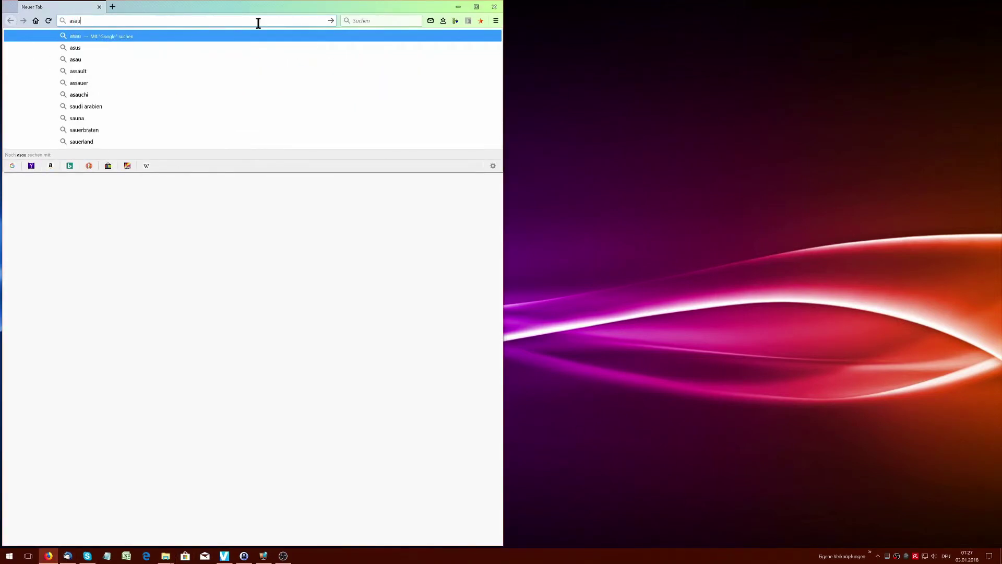
key("BackSpace")
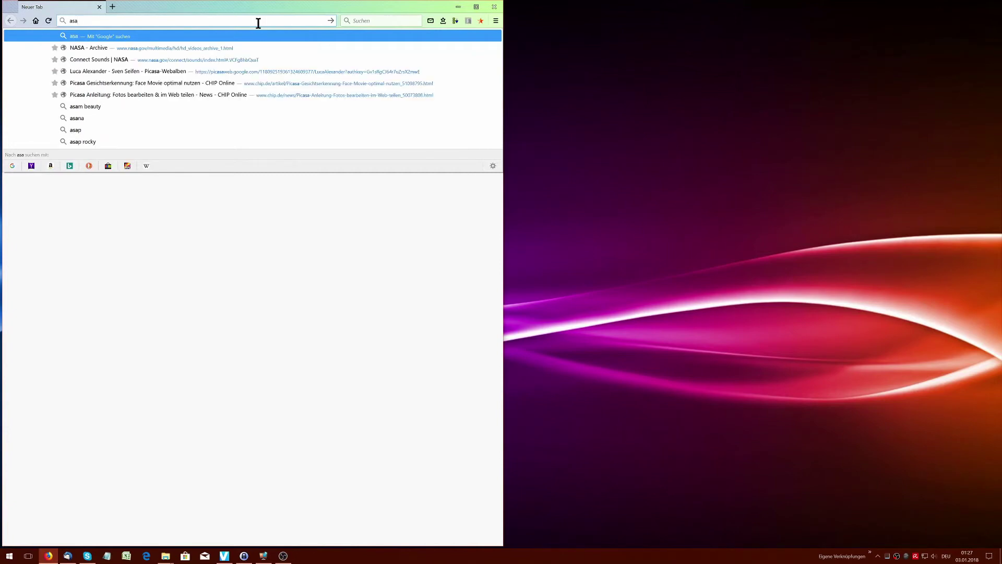
key("BackSpace")
type("us.com/")
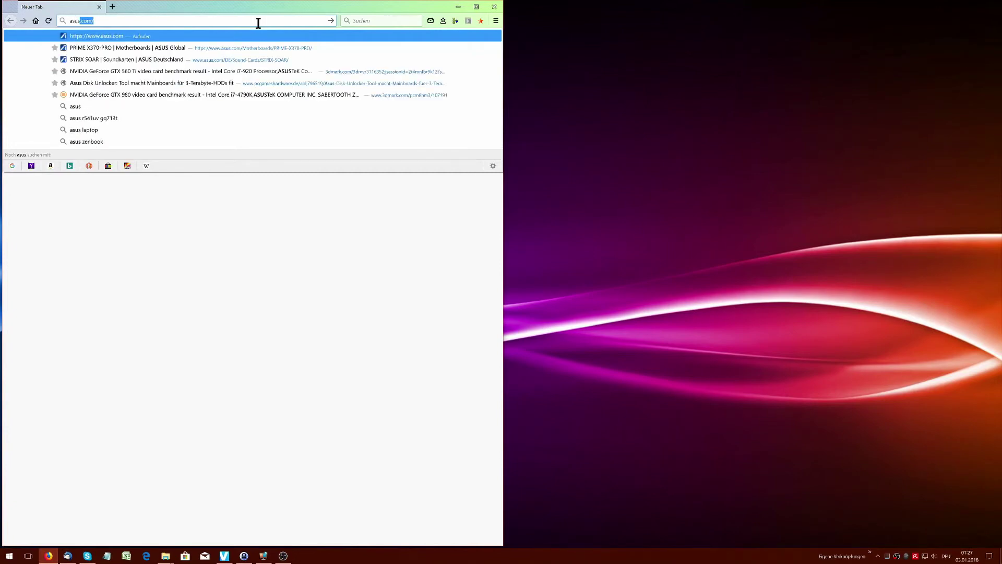
key("Down")
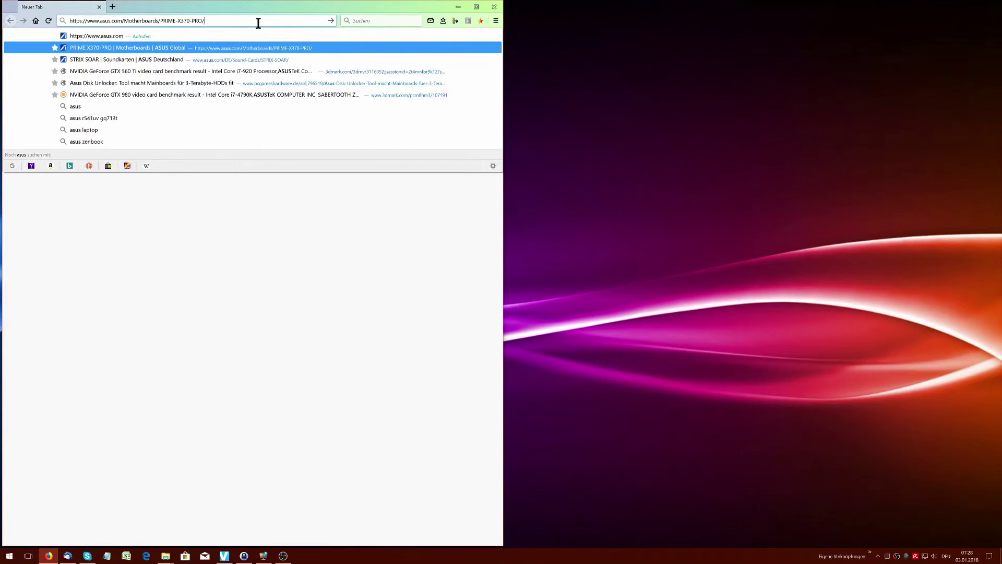
key("Return")
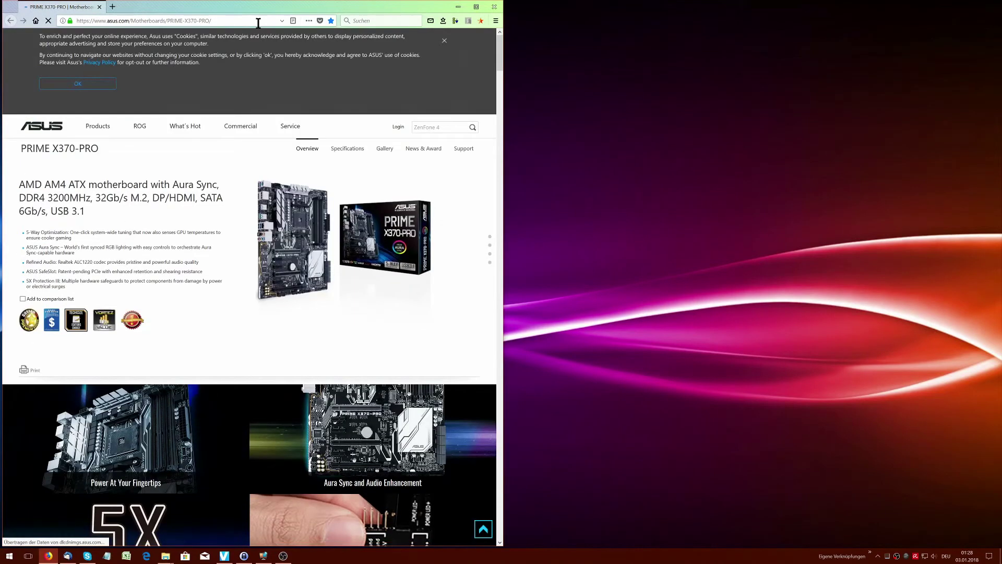
left_click(444, 40)
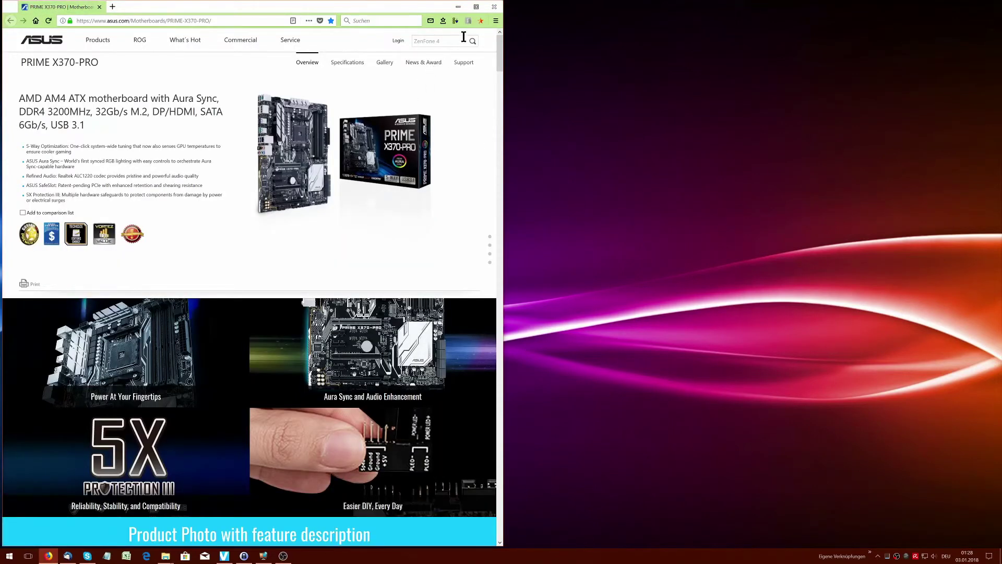
left_click(476, 7)
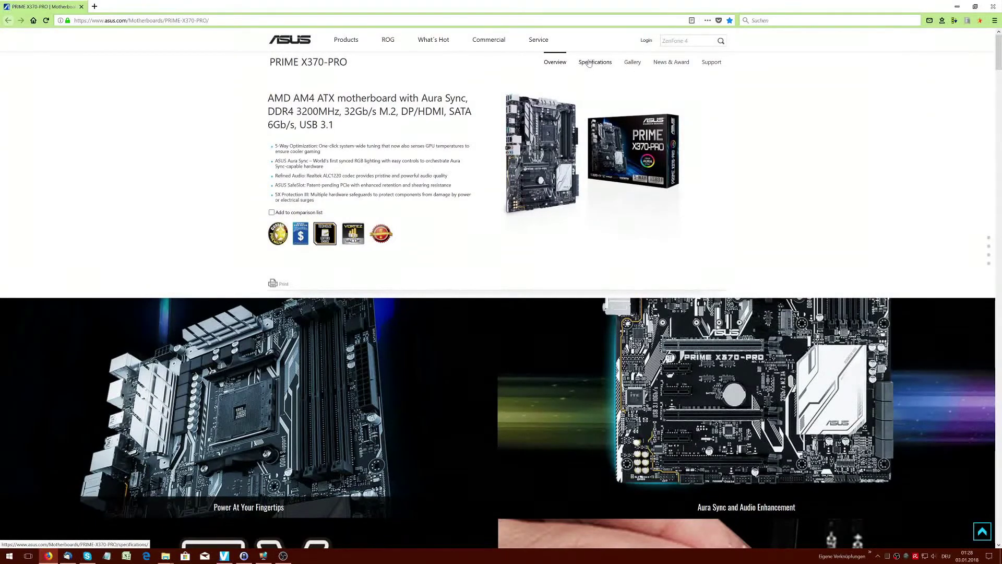
Step: Go to the Driver & Utility section of the PRIME X370-PRO support page and choose Windows 10 64-bit as the OS
left_click(711, 63)
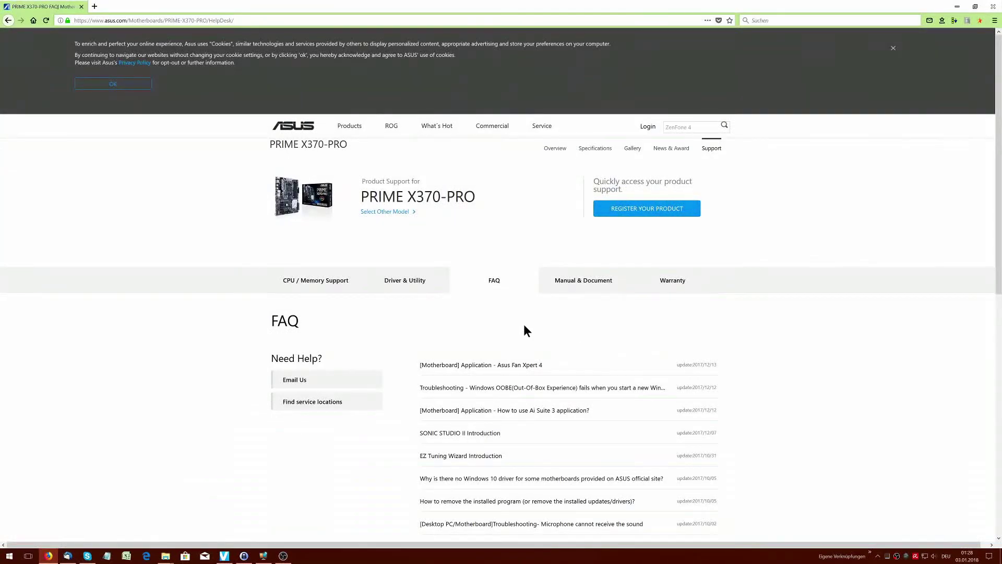
left_click(410, 280)
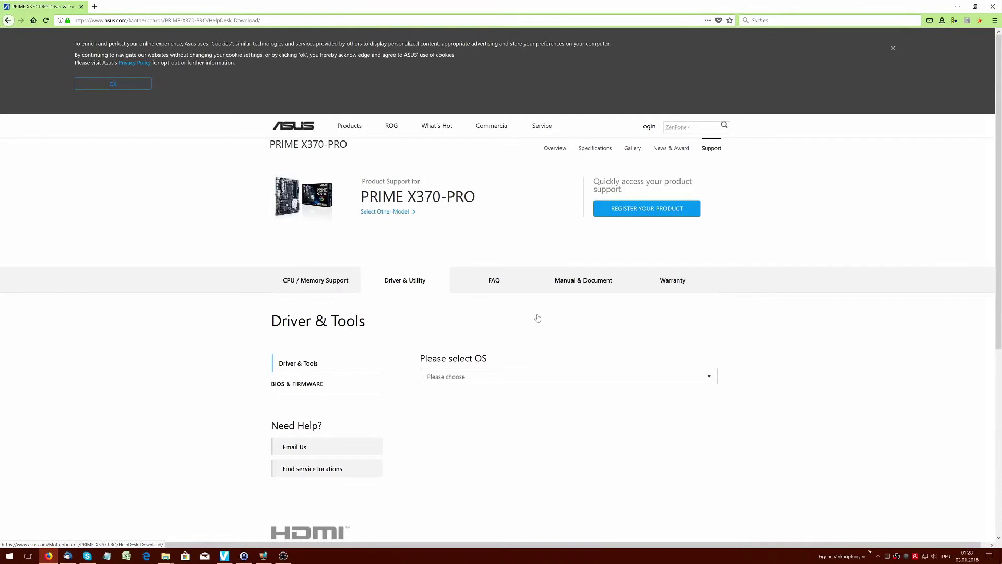
left_click(523, 377)
left_click(515, 400)
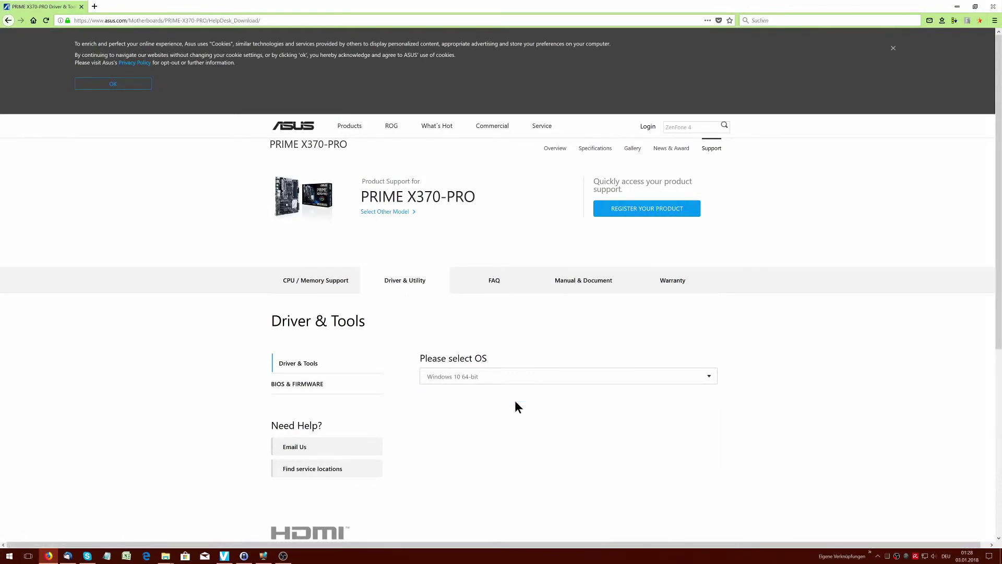
Step: Look through the Windows 10 driver list from BIOS to Declaration of Conformity, and close the Firefox and File Explorer windows
scroll(776, 408, "down", 2)
scroll(777, 410, "down", 4)
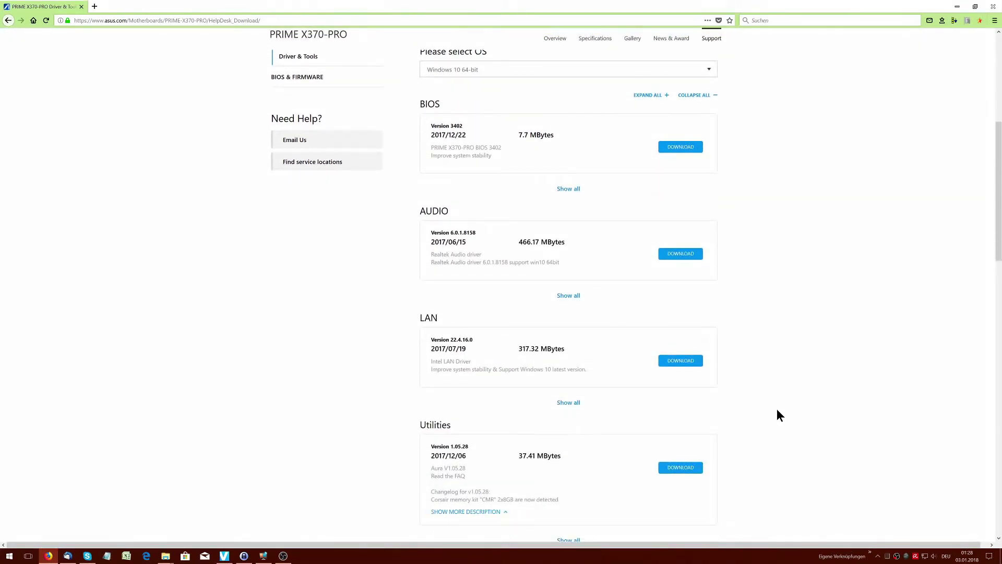
scroll(776, 413, "down", 5)
scroll(767, 416, "up", 2)
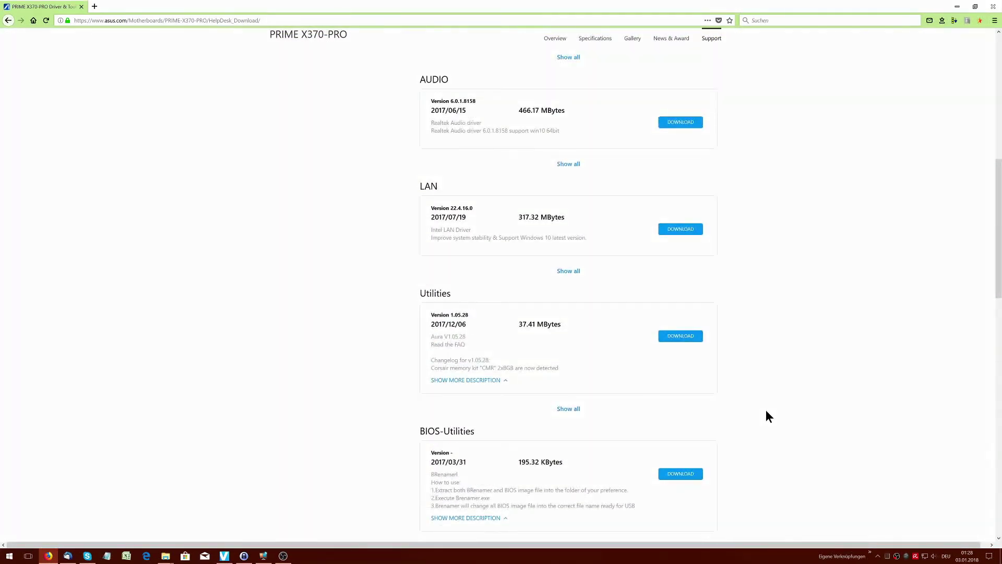
scroll(766, 411, "down", 6)
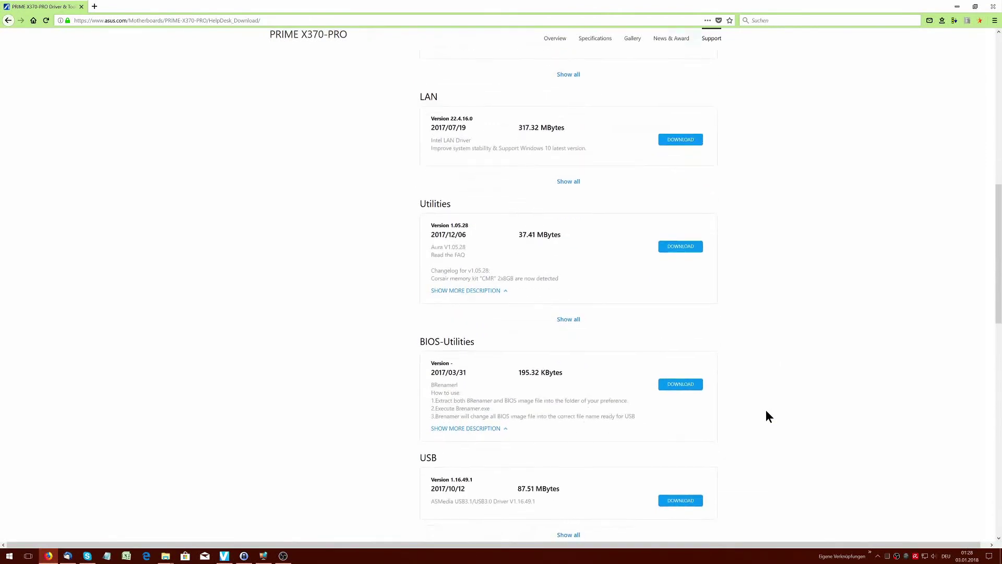
scroll(765, 411, "down", 6)
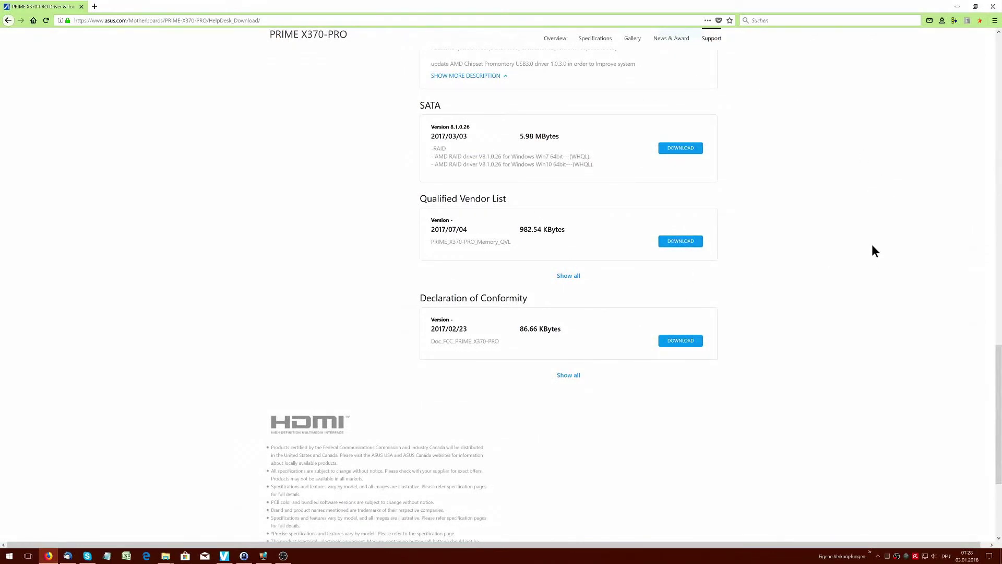
left_click(994, 8)
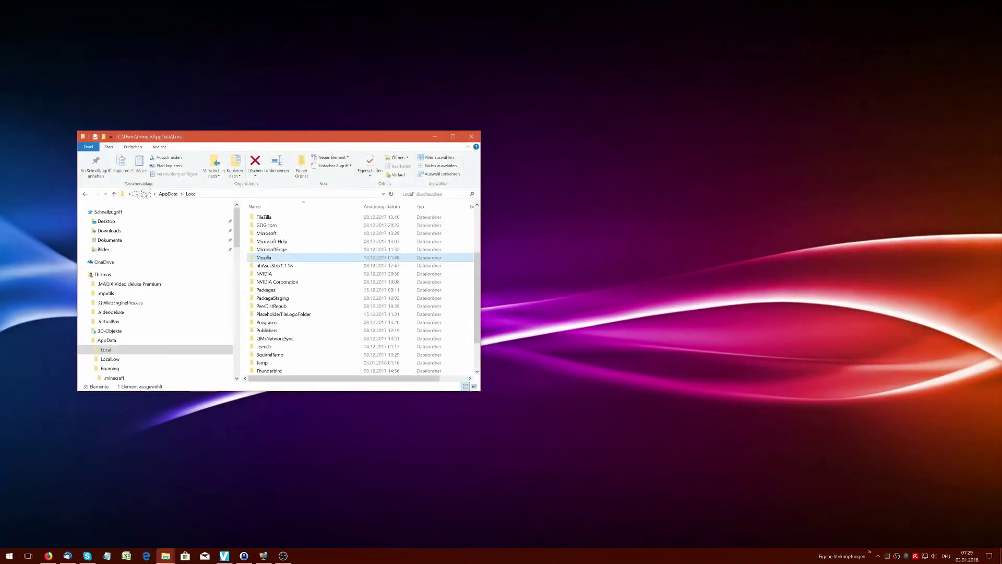
left_click(472, 137)
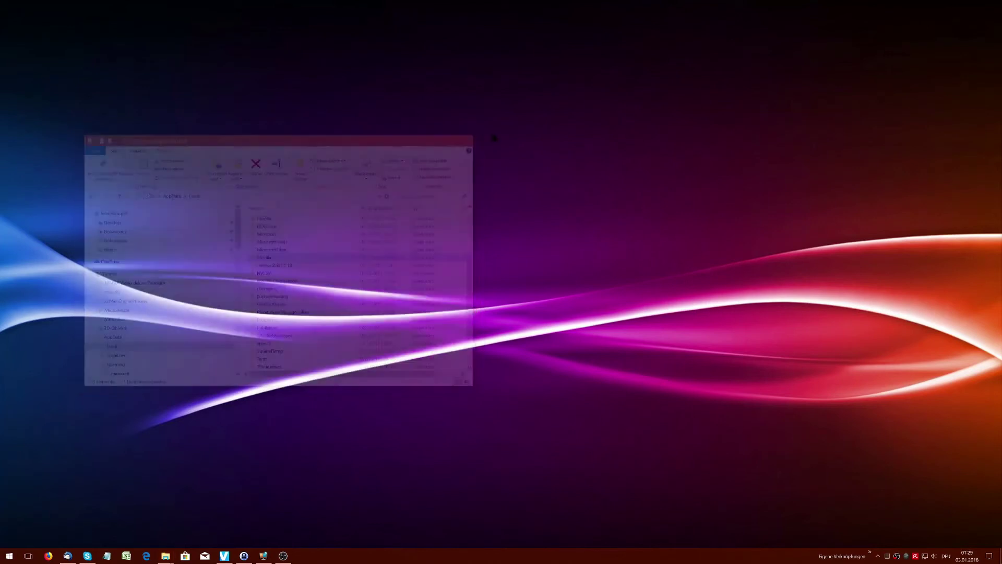